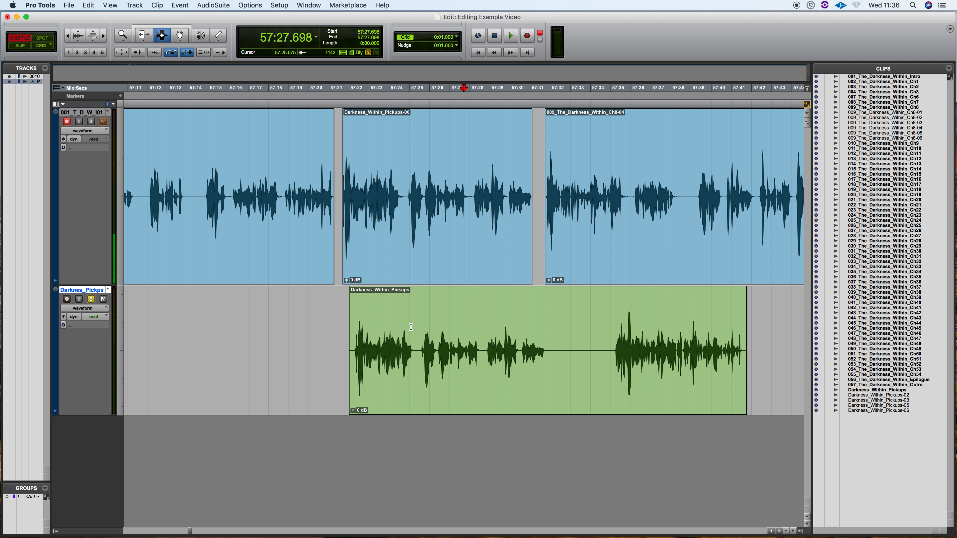
Switch the edit mode to Slip and back to Shuffle
left_click(19, 46)
left_click(20, 38)
Play the repaired passage from 57:18.550, moving solo from the pickups track to the main narration track
key("super+bracketleft")
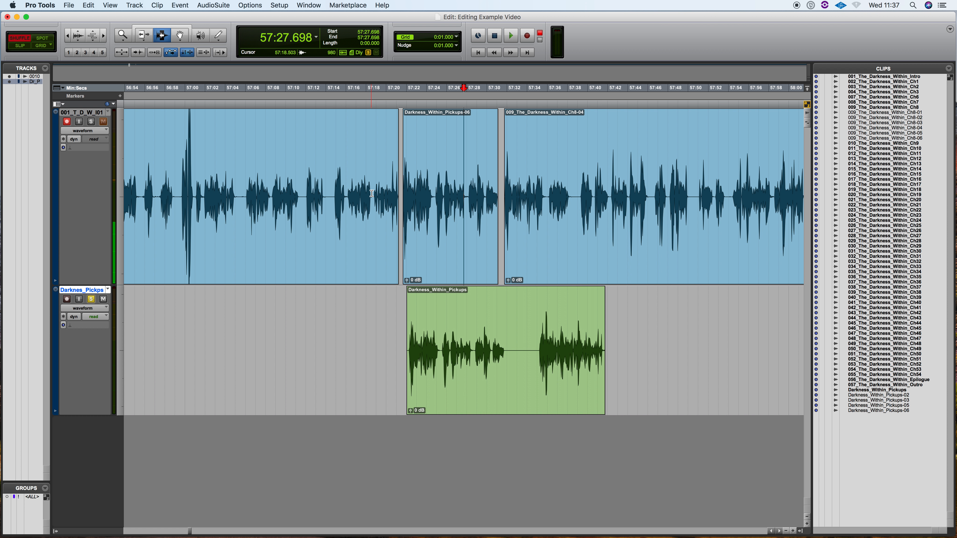
left_click(371, 193)
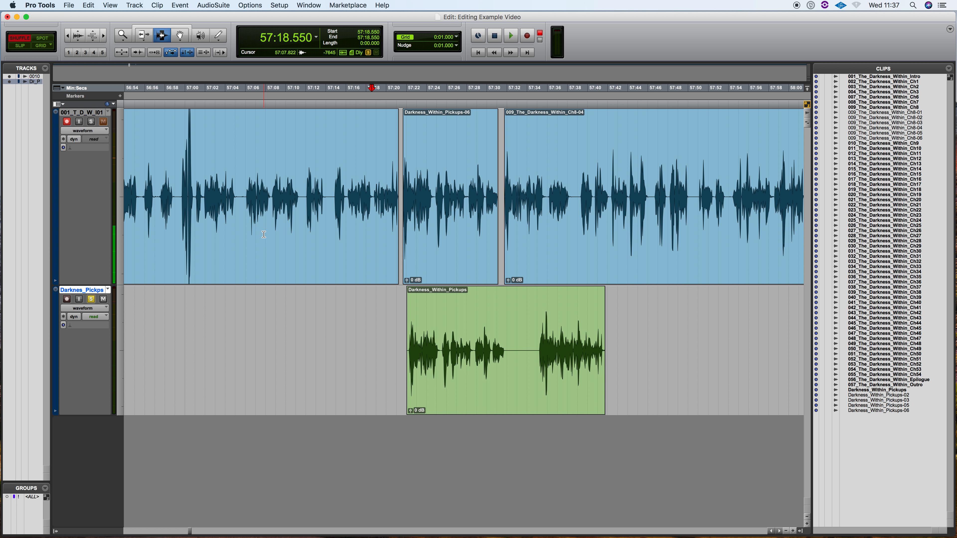
left_click(91, 122)
key("space")
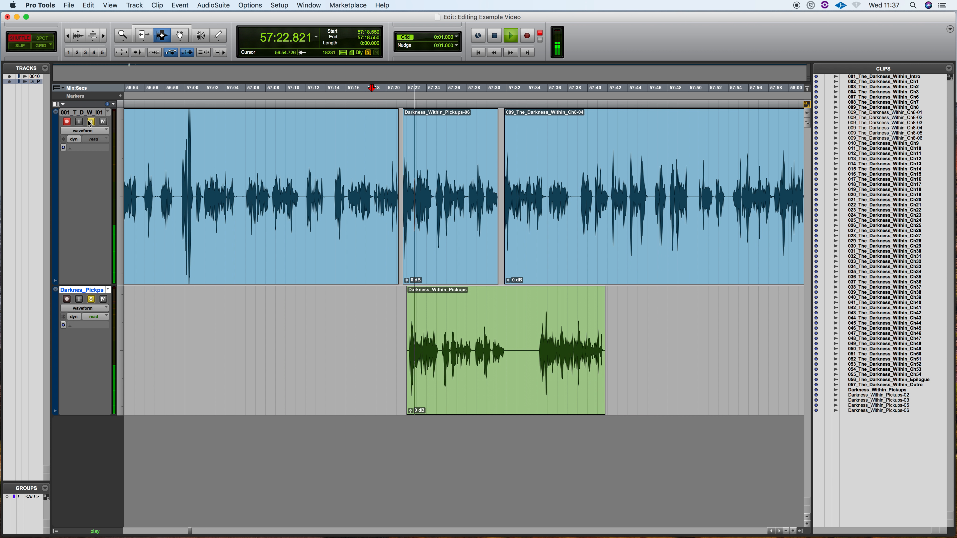
left_click(91, 299)
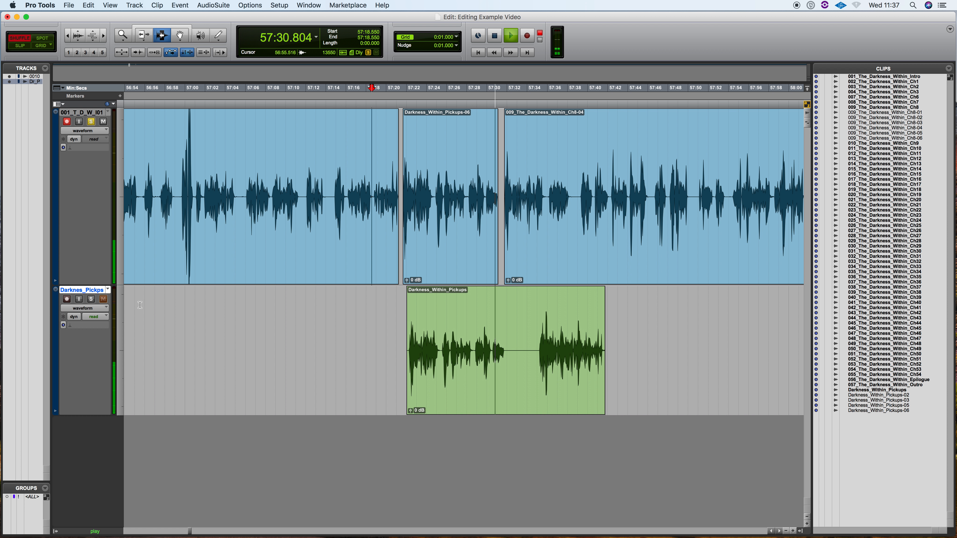
key("space")
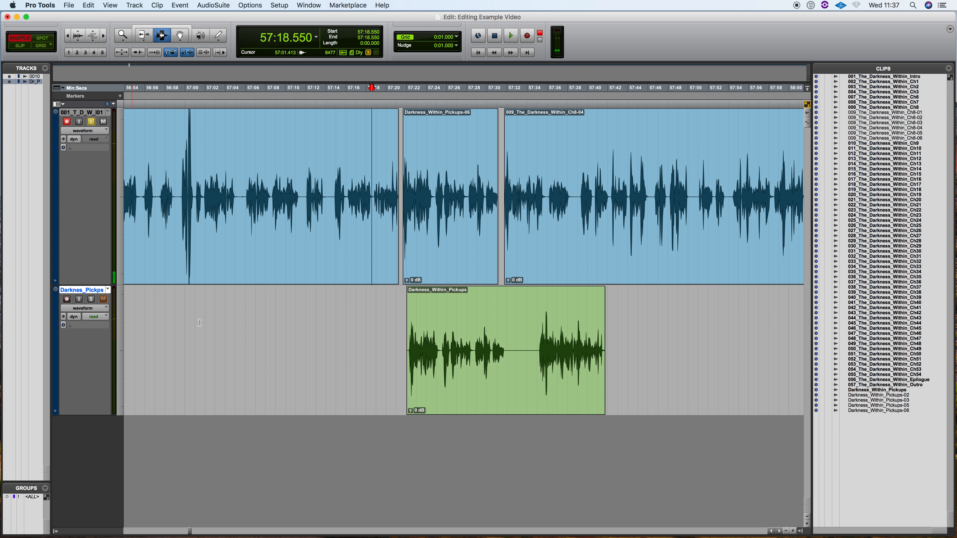
Delete the leftover Darkness_Within_Pickups clip from the pickups track
double_click(475, 354)
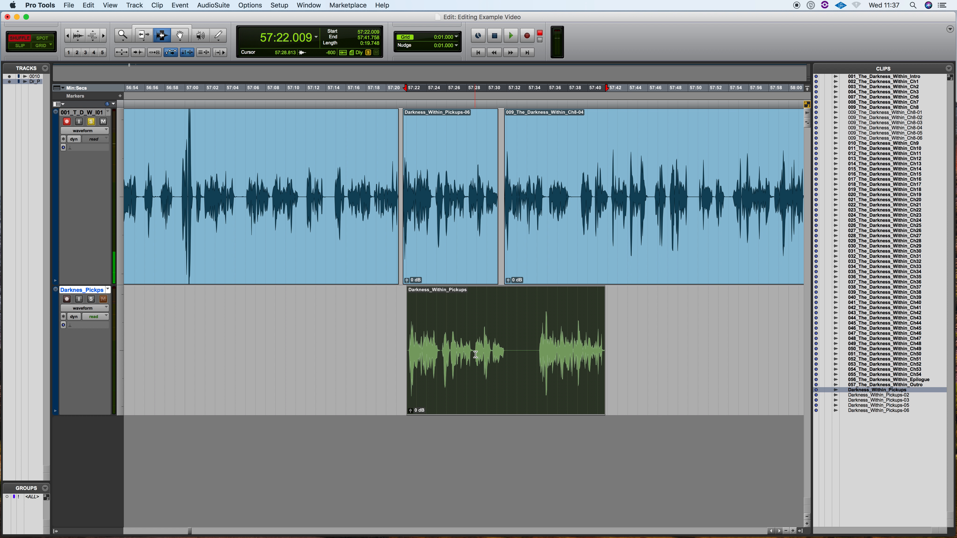
key("Delete")
Hide the clips list and show it again
scroll(474, 353, "down", 2)
scroll(473, 353, "down", 3)
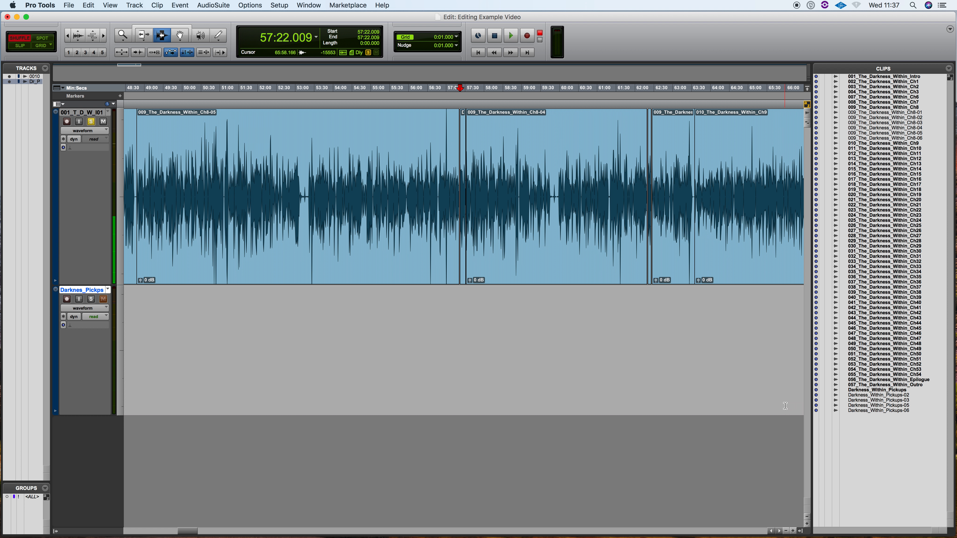
left_click(802, 533)
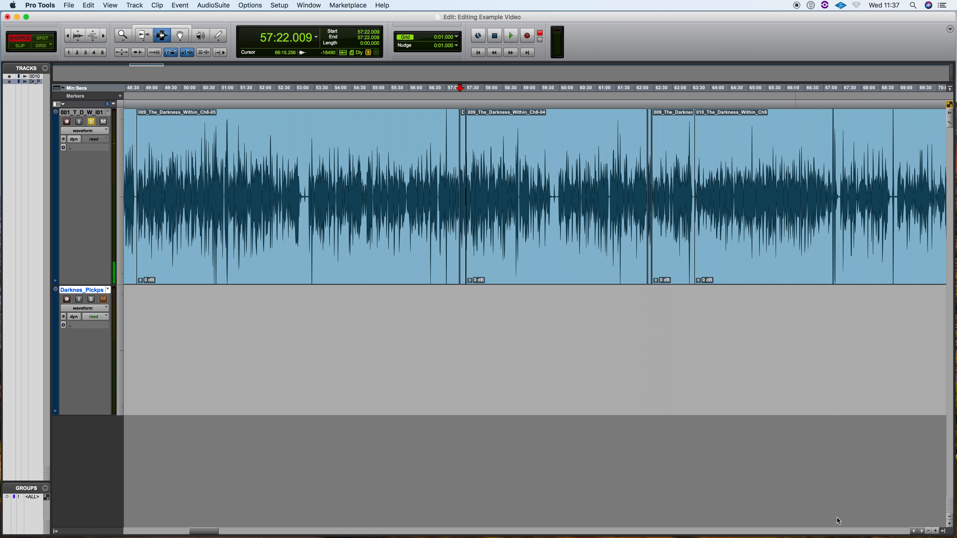
left_click(944, 532)
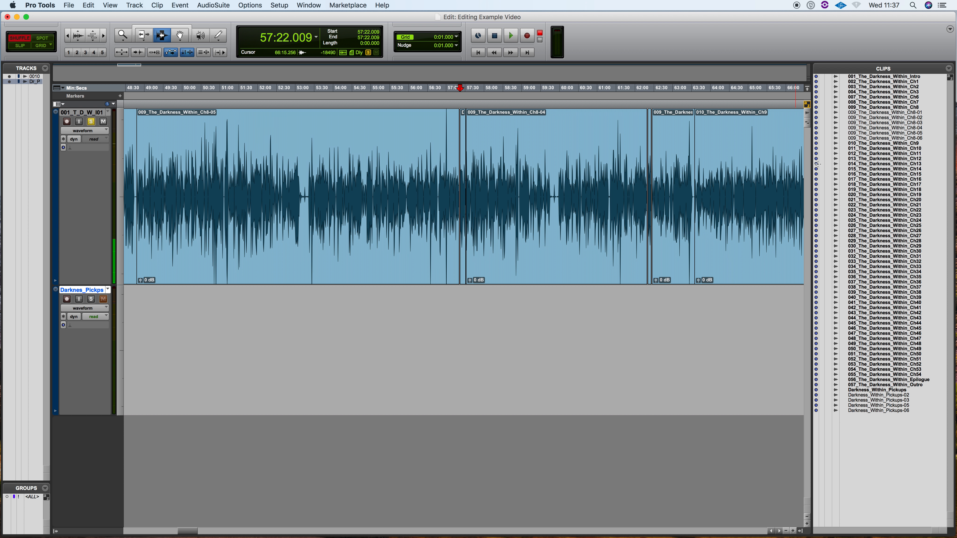
Rename the original 009_The_Darkness_Within_Ch8 clip and its disk file as 009_The_Darkness_Within_Ch8xxx
scroll(764, 197, "right", 2)
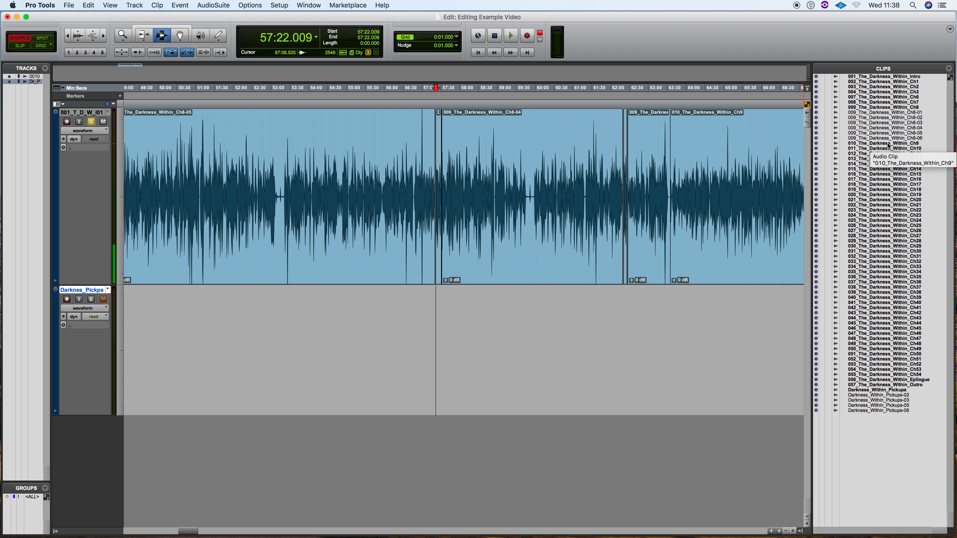
left_click(883, 144)
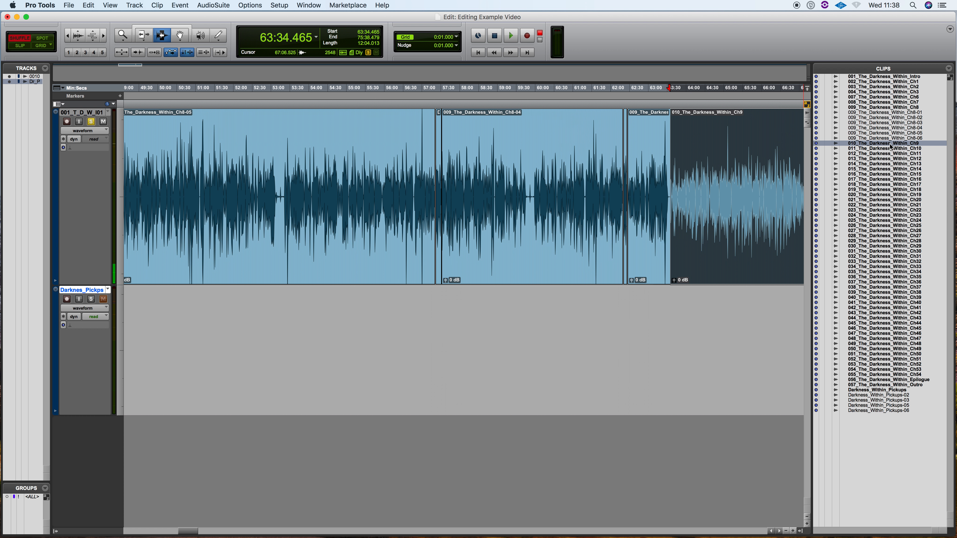
left_click(884, 107)
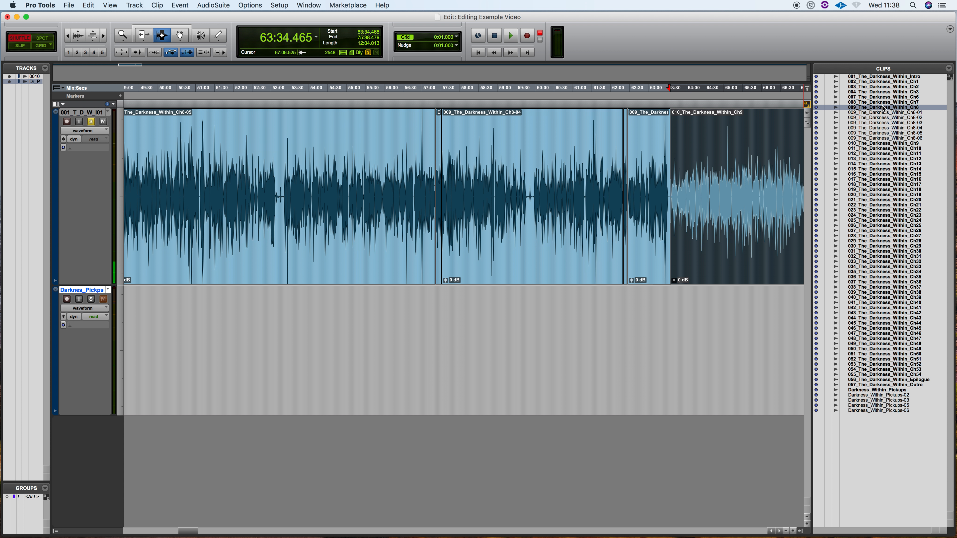
double_click(883, 109)
key("super+c")
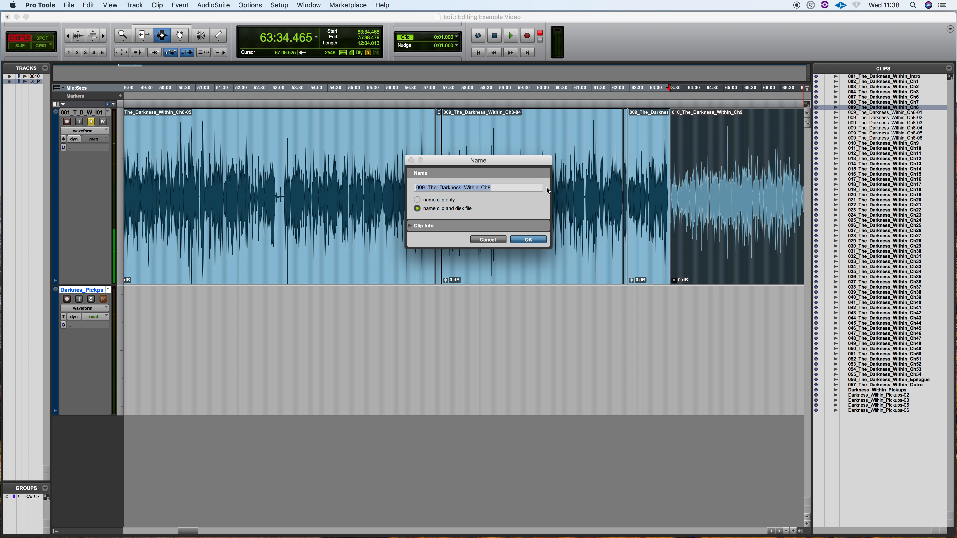
left_click(502, 187)
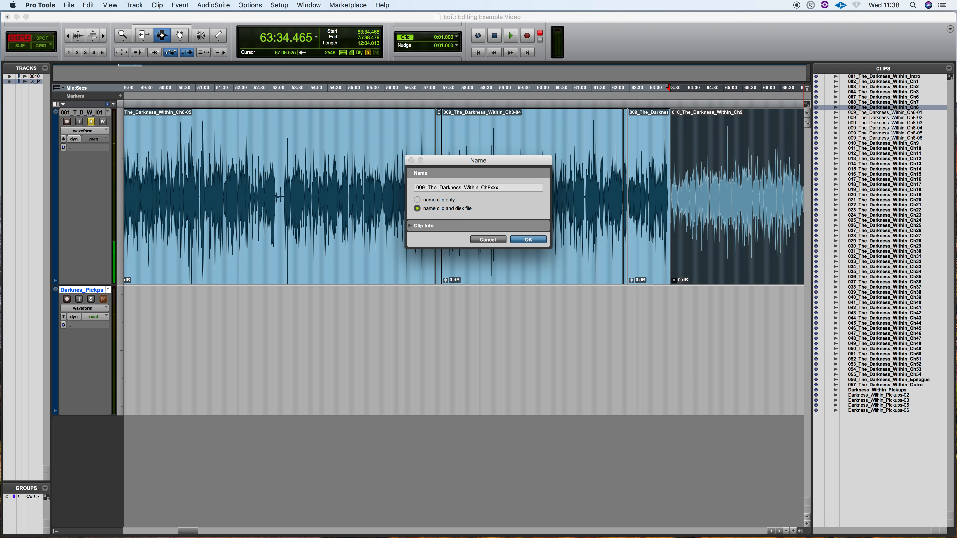
key("Return")
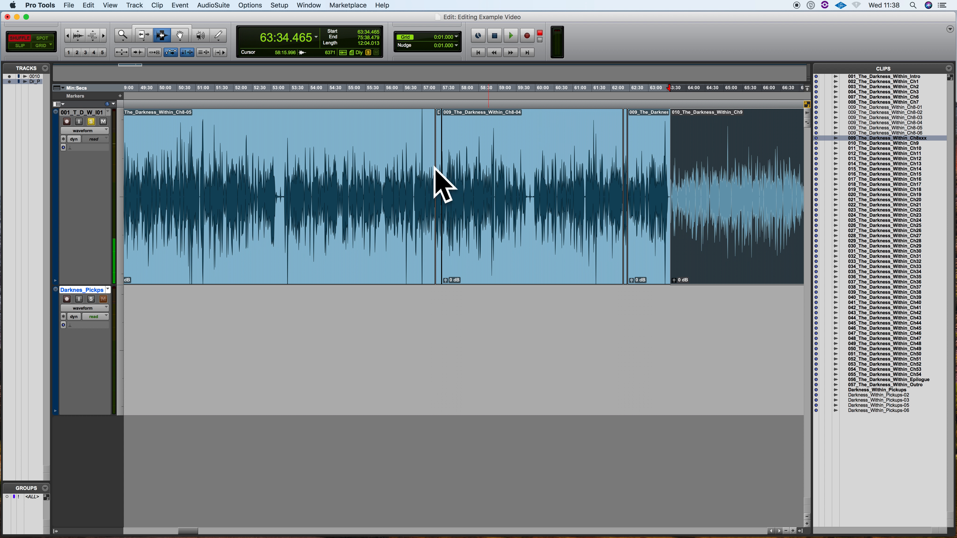
Select all the edited Chapter 8 clips on the narration track, from 009_The_Darkness_Within_Ch8-05 through 009_The_Darkness_Within_Ch8-02
left_click(185, 156)
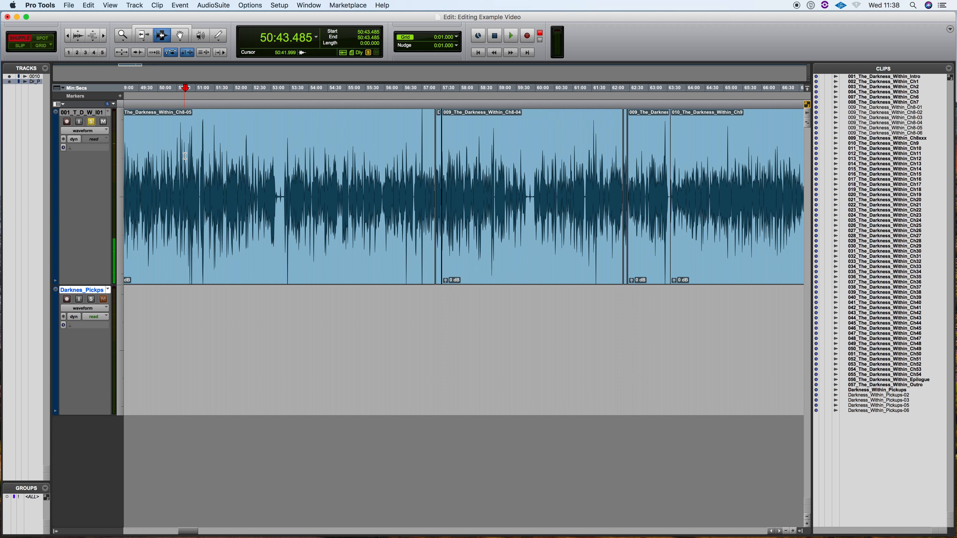
key("r")
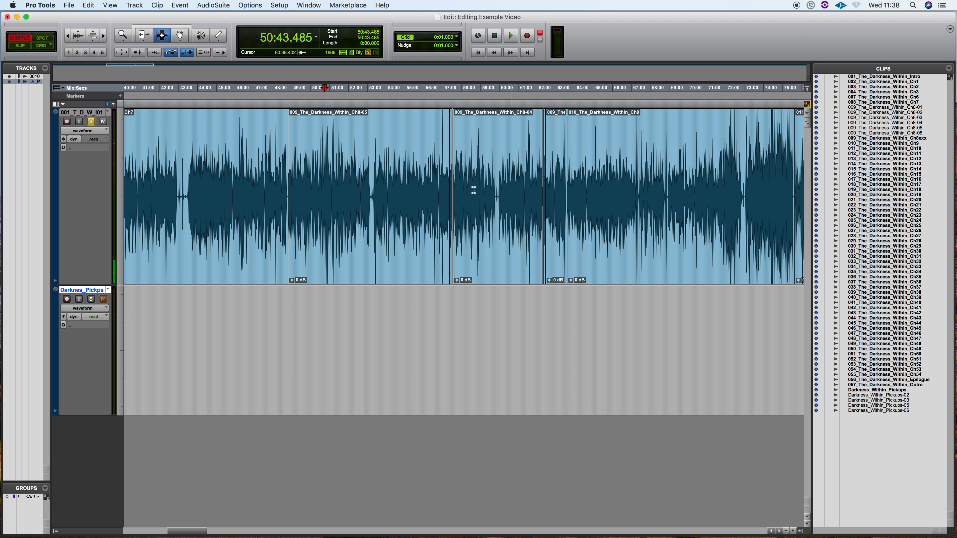
double_click(313, 183)
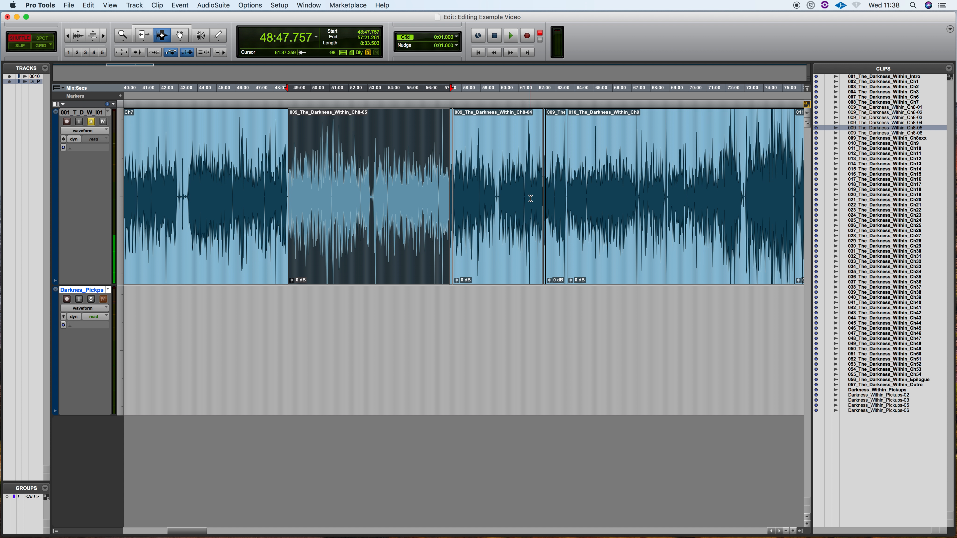
double_click(552, 192, "shift")
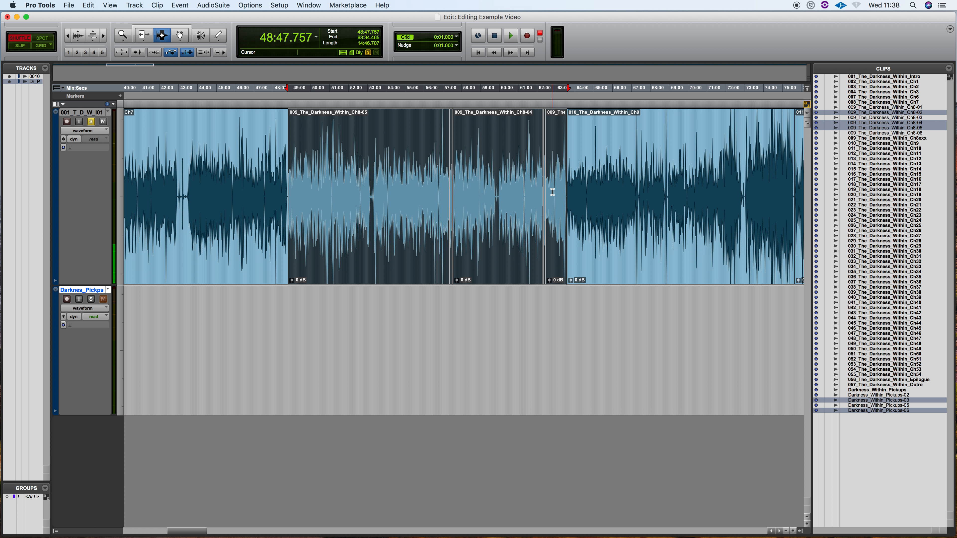
Examine the selected Chapter 8 section from start to end, including its inserted pickups and its boundaries with the neighbouring chapters
key("t")
key("t")
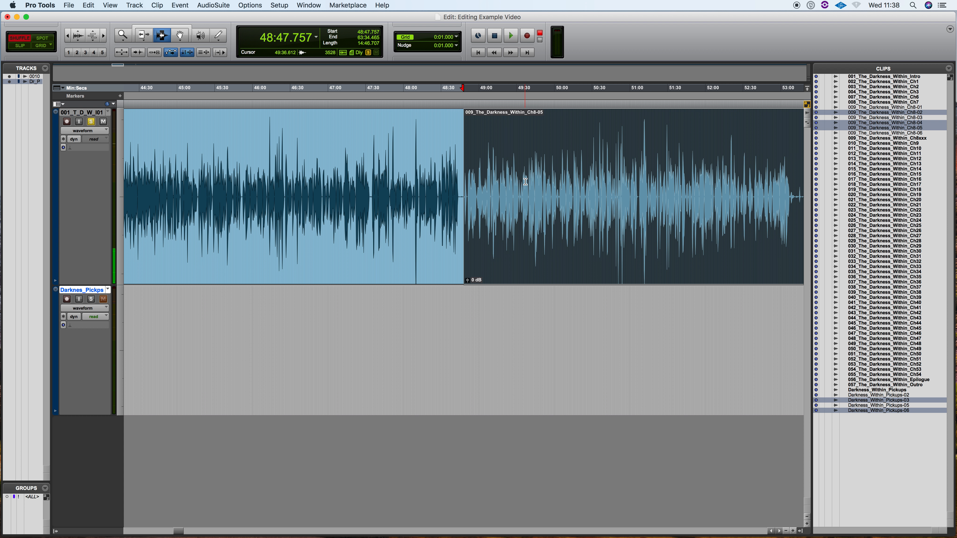
scroll(524, 181, "right", 2)
scroll(524, 181, "right", 8)
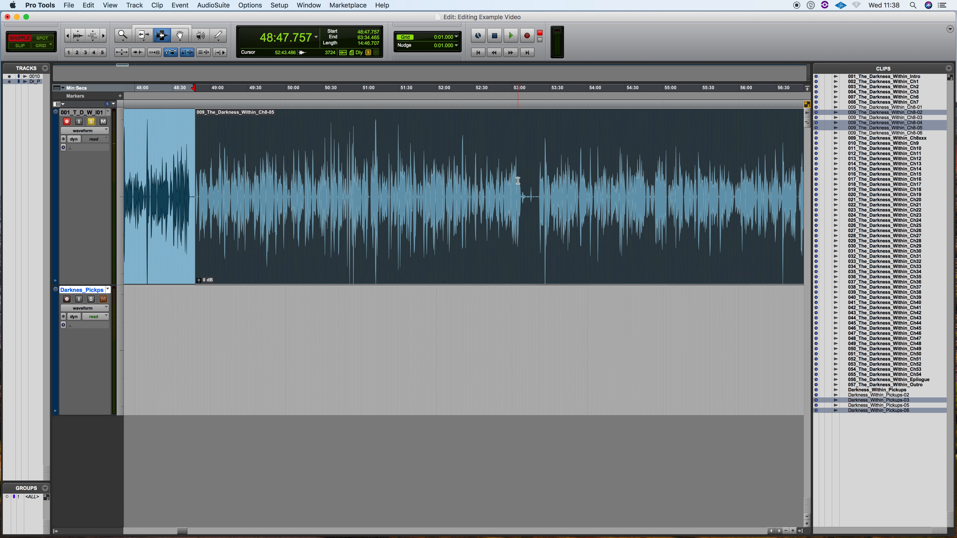
scroll(518, 180, "right", 10)
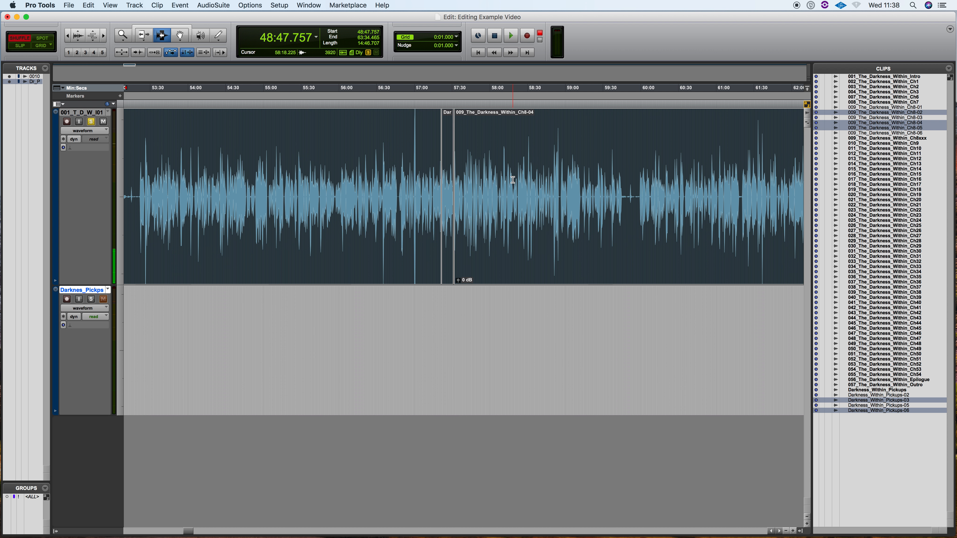
scroll(513, 180, "right", 4)
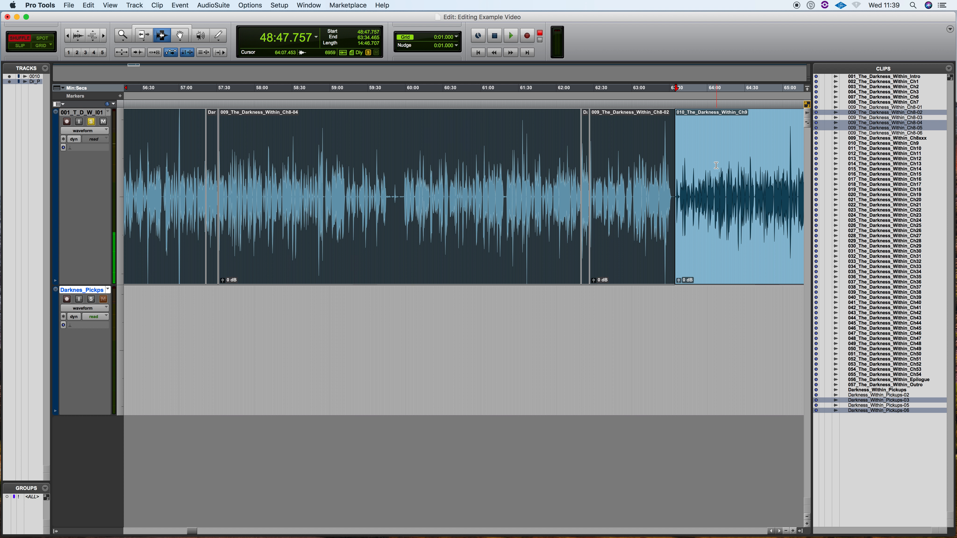
key("r")
scroll(560, 161, "left", 10)
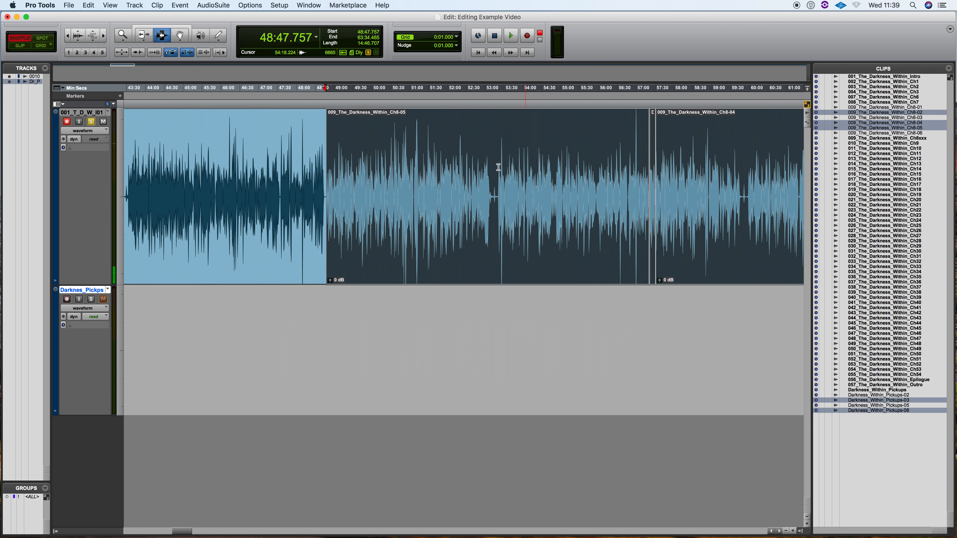
key("r")
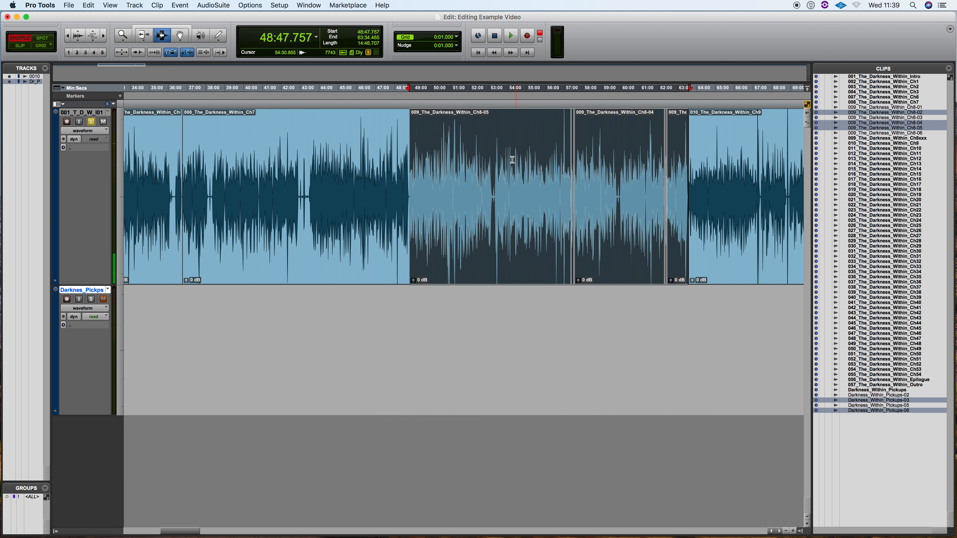
key("t")
key("t")
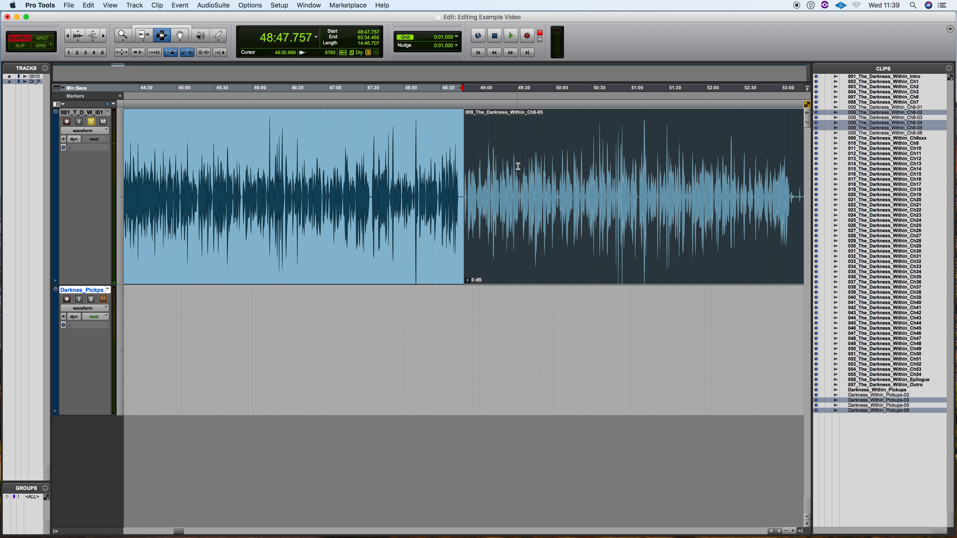
scroll(406, 124, "left", 2)
key("r")
key("r")
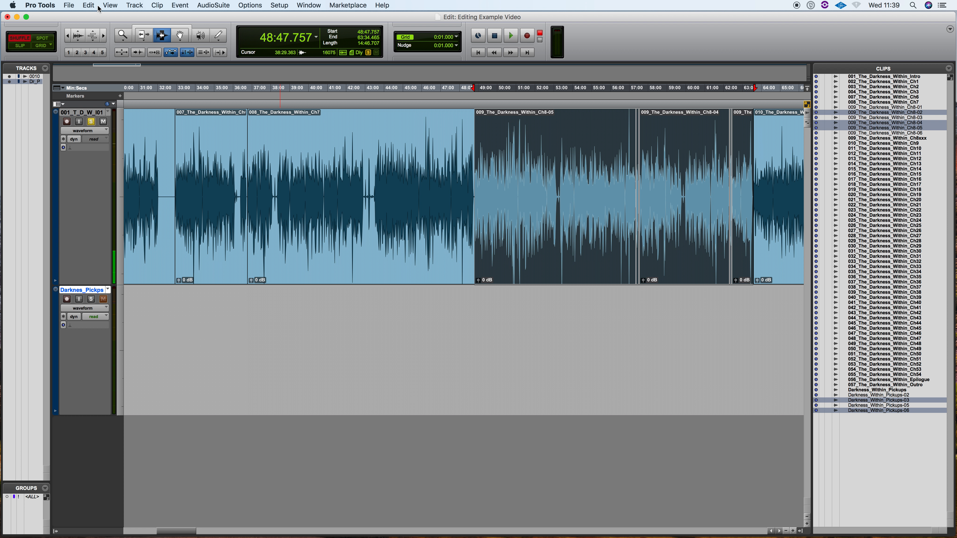
Consolidate the selected Chapter 8 clips into one clip and rename it and its disk file as 009_The_Darkness_Within_Ch8REPAIR
left_click(89, 5)
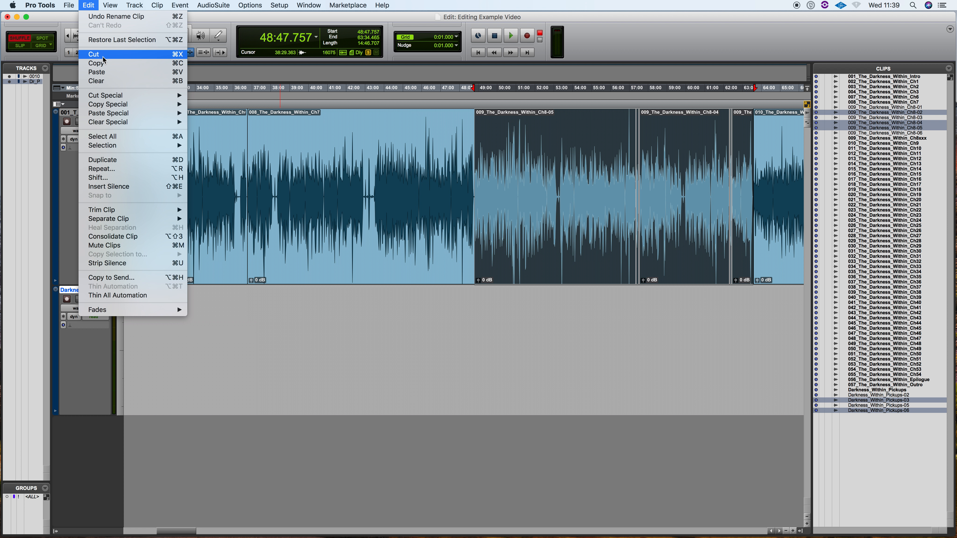
left_click(140, 240)
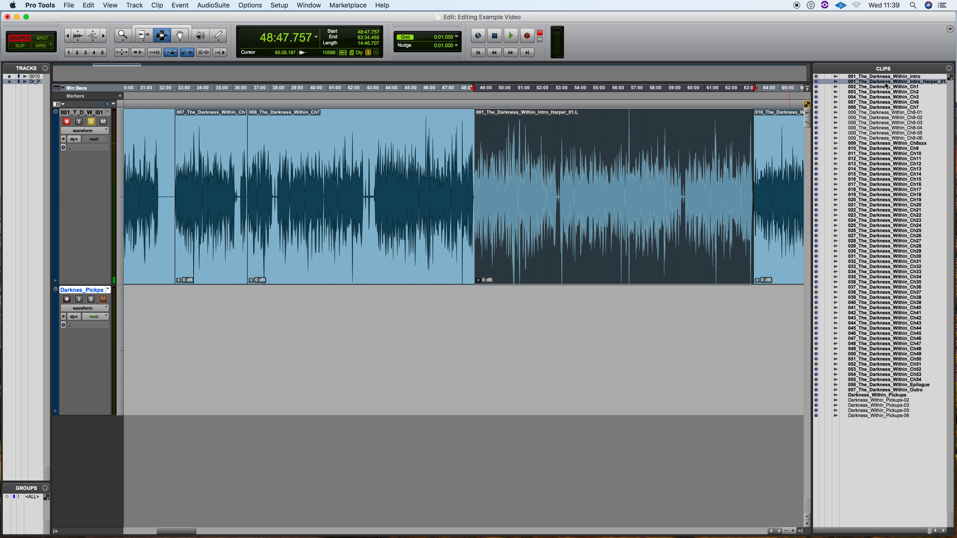
double_click(868, 84)
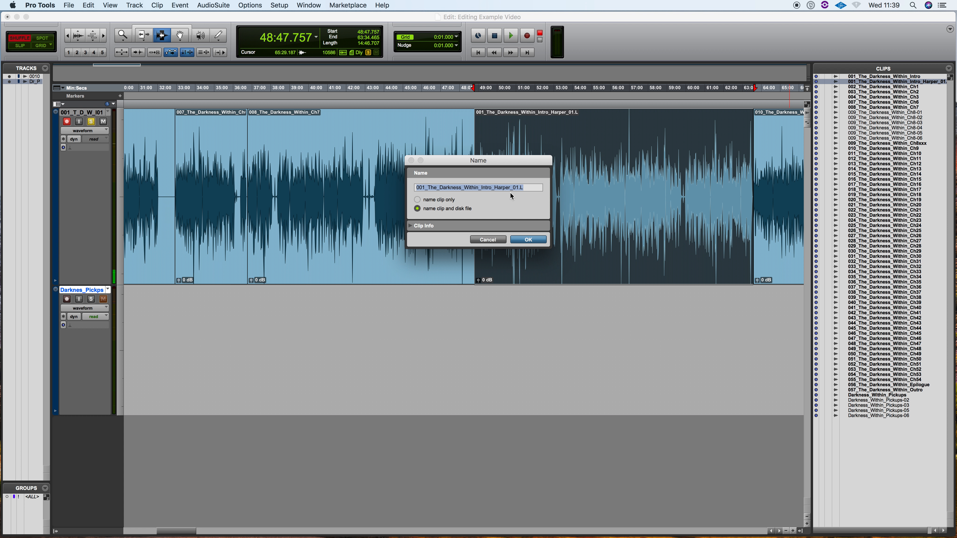
key("super+v")
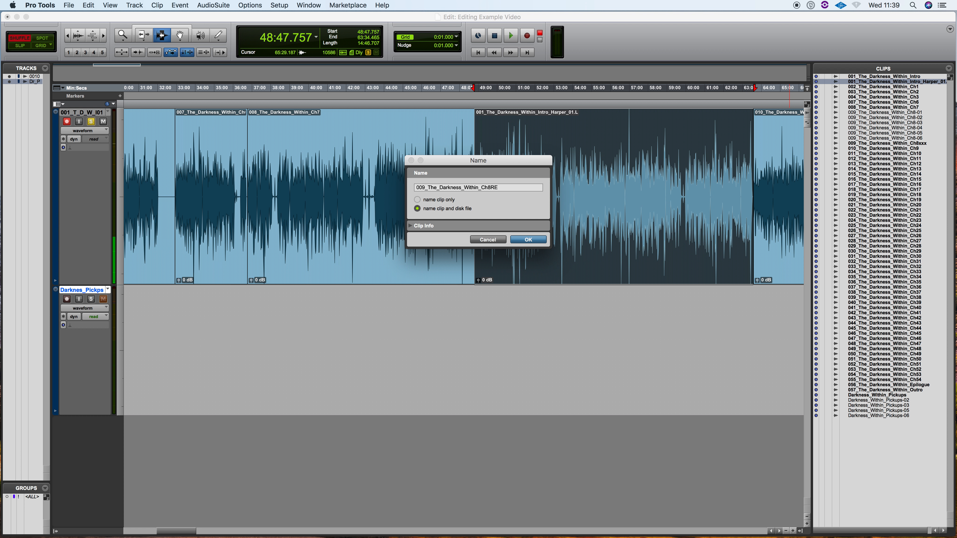
type("R")
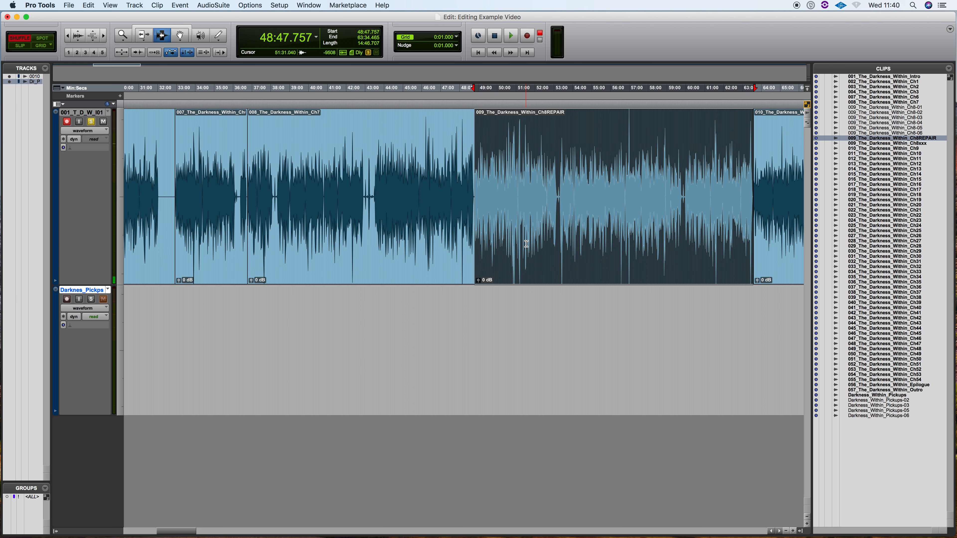
Reveal the 009_The_Darkness_Within_Ch8REPAIR clip's audio file in Finder
key("r")
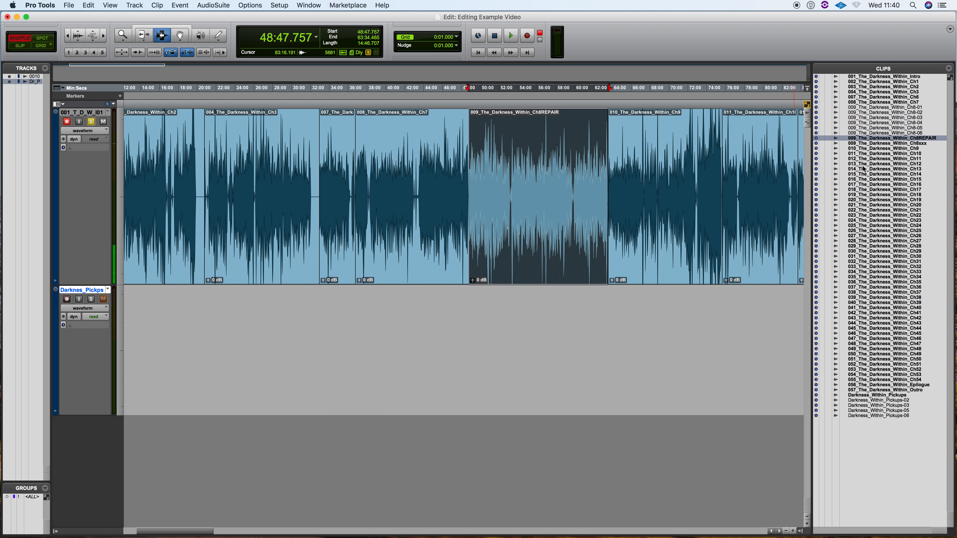
right_click(867, 138)
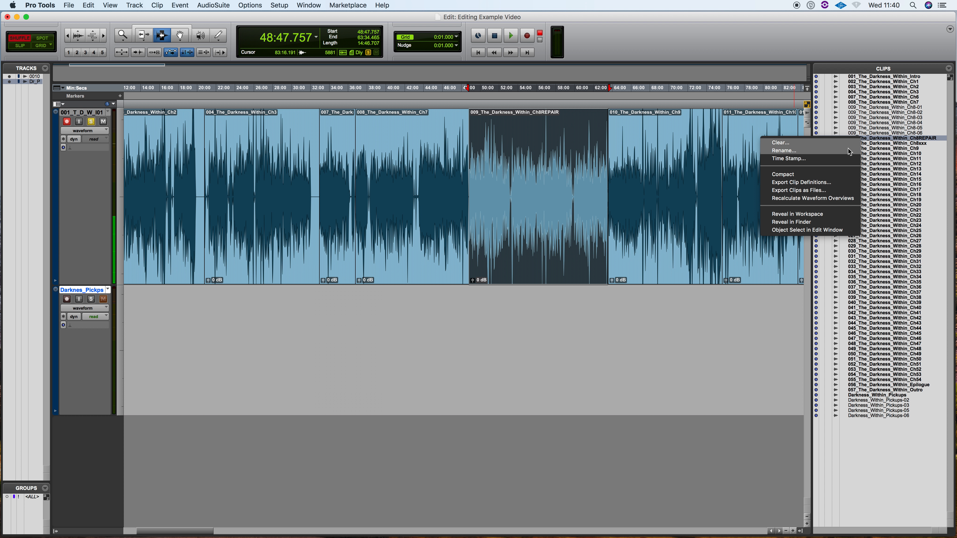
left_click(809, 222)
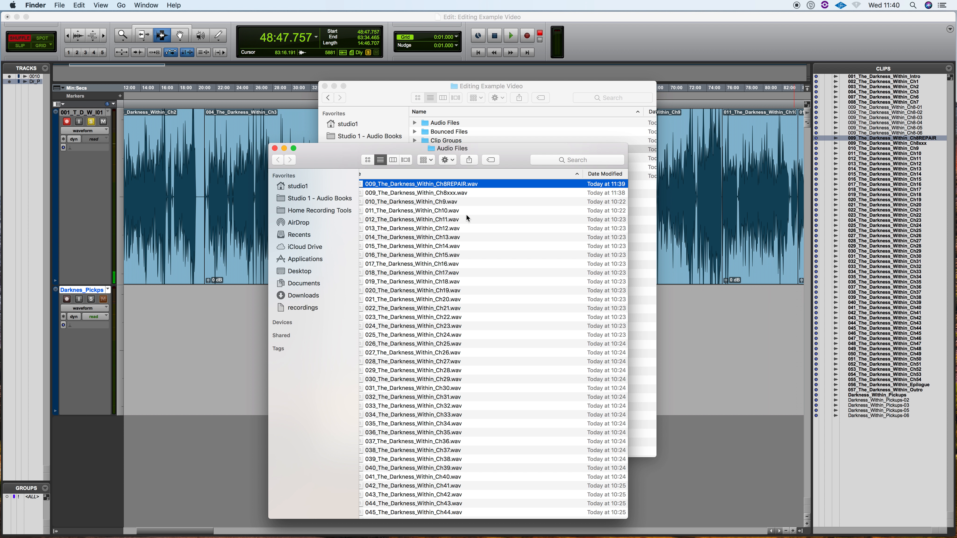
Compare the names, modification dates and file sizes of 009_The_Darkness_Within_Ch8REPAIR.wav and 009_The_Darkness_Within_Ch8xxx.wav in the Audio Files folder
scroll(466, 218, "left", 2)
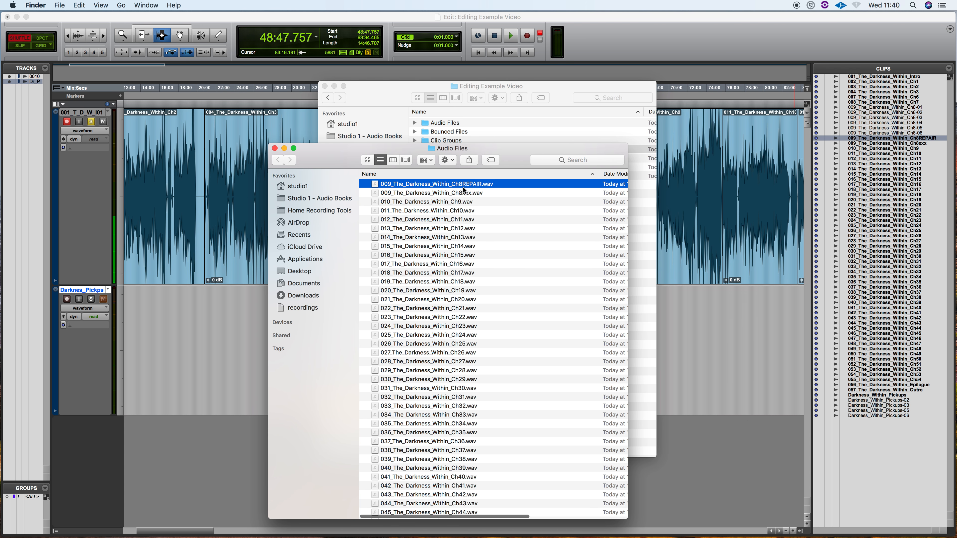
scroll(463, 187, "right", 10)
scroll(471, 191, "left", 1)
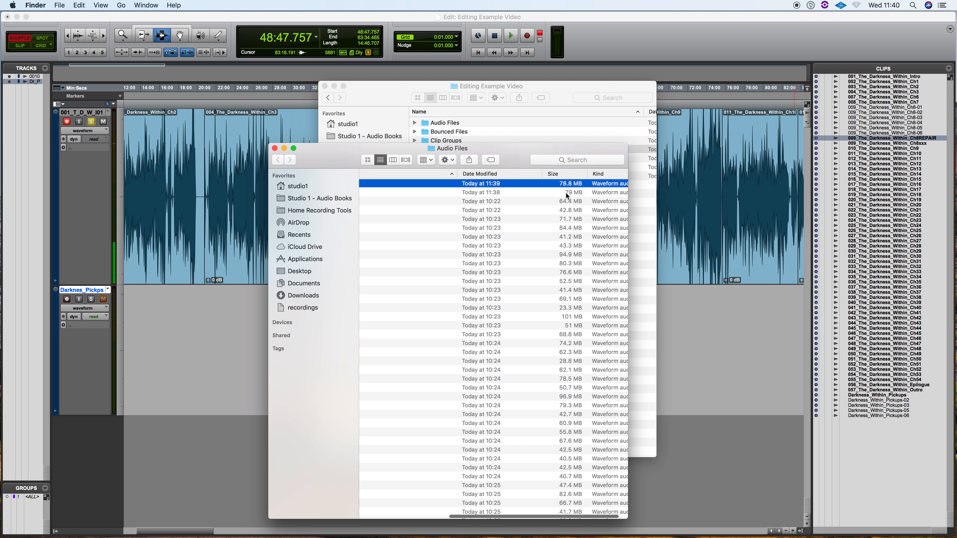
scroll(565, 192, "left", 10)
scroll(482, 193, "right", 10)
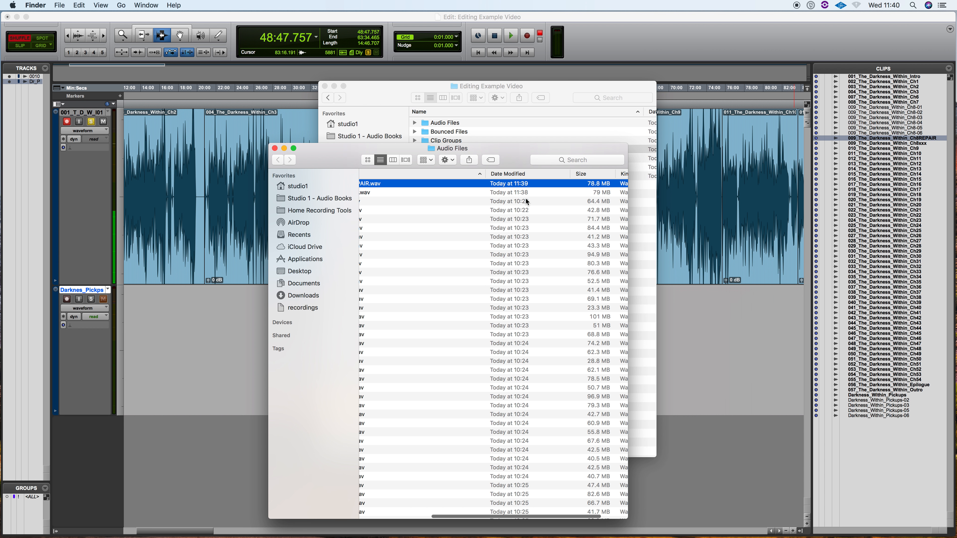
scroll(483, 198, "left", 10)
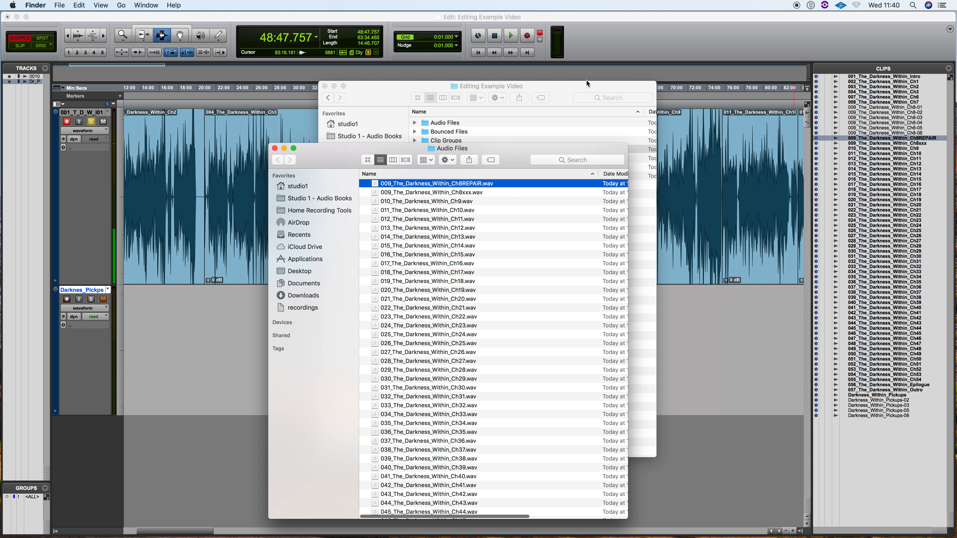
Switch back to Pro Tools, set the edit mode to Slip and place the edit cursor inside the 009_The_Darkness_Within_Ch8REPAIR clip
left_click(629, 44)
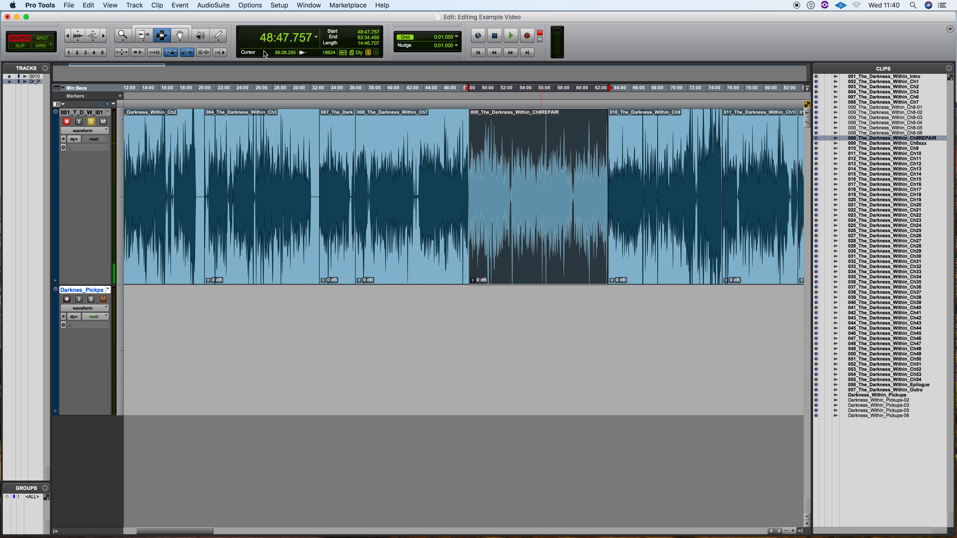
left_click(26, 45)
left_click(530, 182)
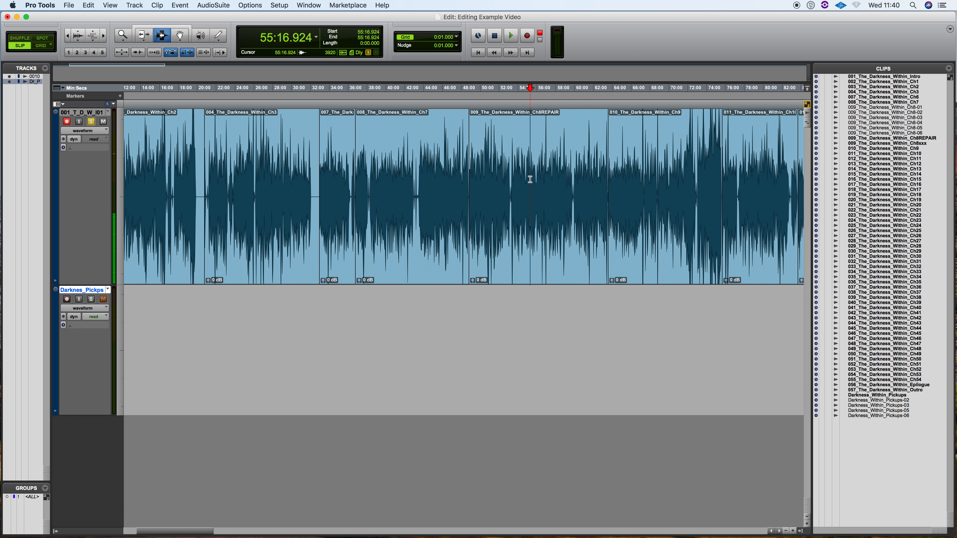
Examine the waveform of the 009_The_Darkness_Within_Ch8REPAIR clip closely, from about 53:09 to the passage around 56:38
left_click(510, 186)
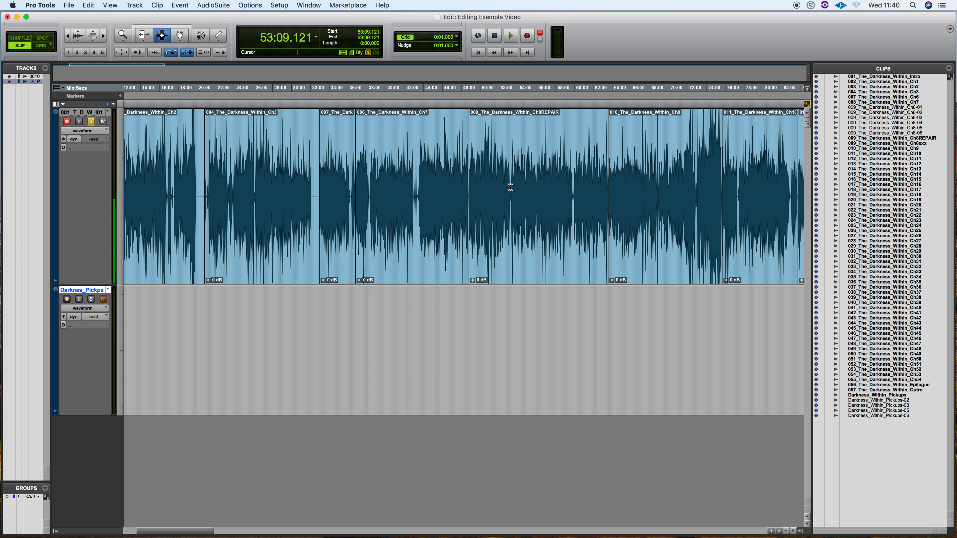
key("t")
key("t")
left_click(551, 191)
key("t")
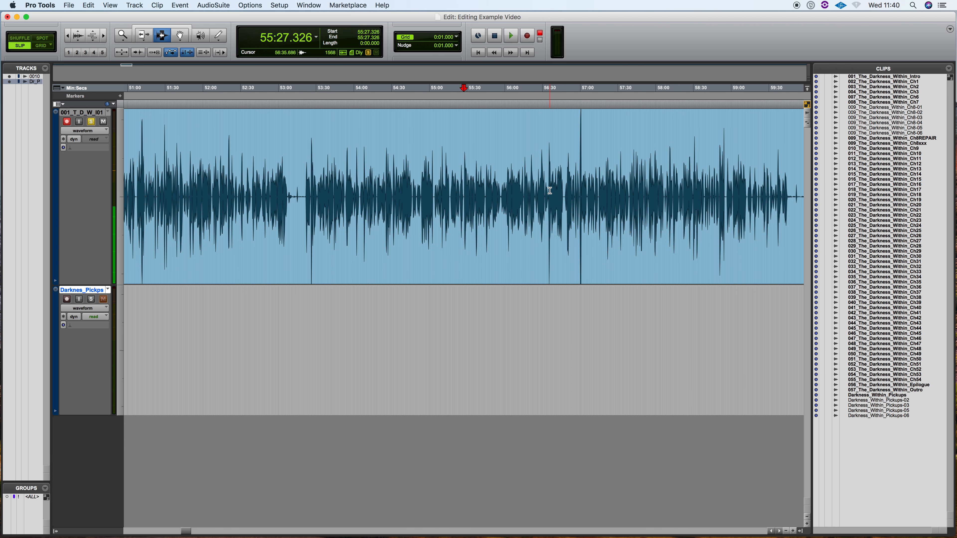
left_click(551, 188)
key("t")
key("t")
key("t")
key("t")
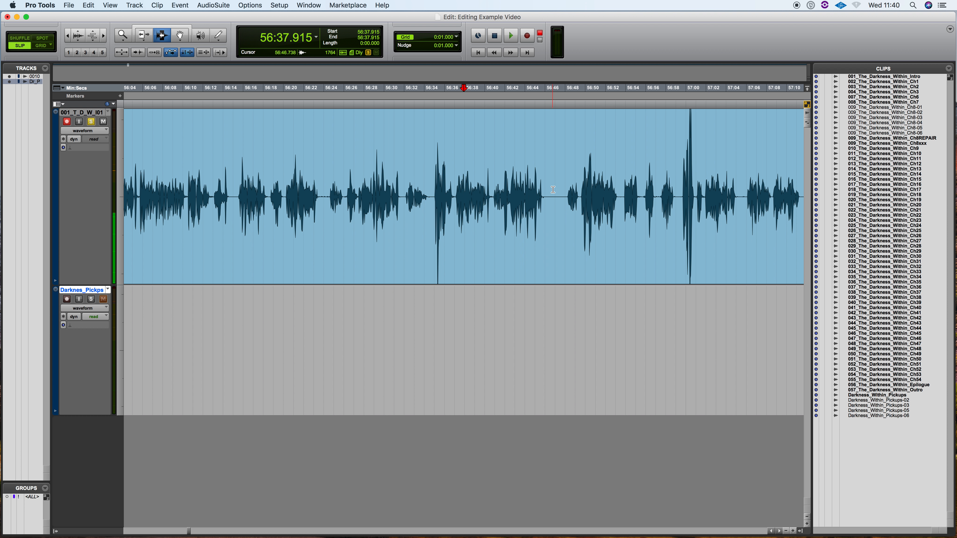
key("r")
key("r")
key("r")
key("r")
key("r")
key("r")
key("r")
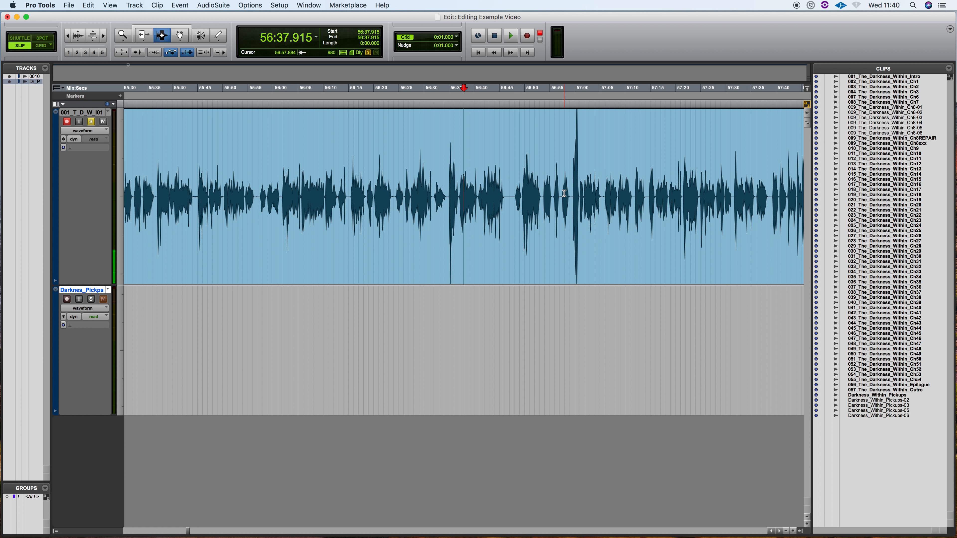
Select the 011_The_Darkness_Within_Ch10 clip and set the selection's length to 6:00.000 from the clip's start
scroll(564, 193, "right", 6)
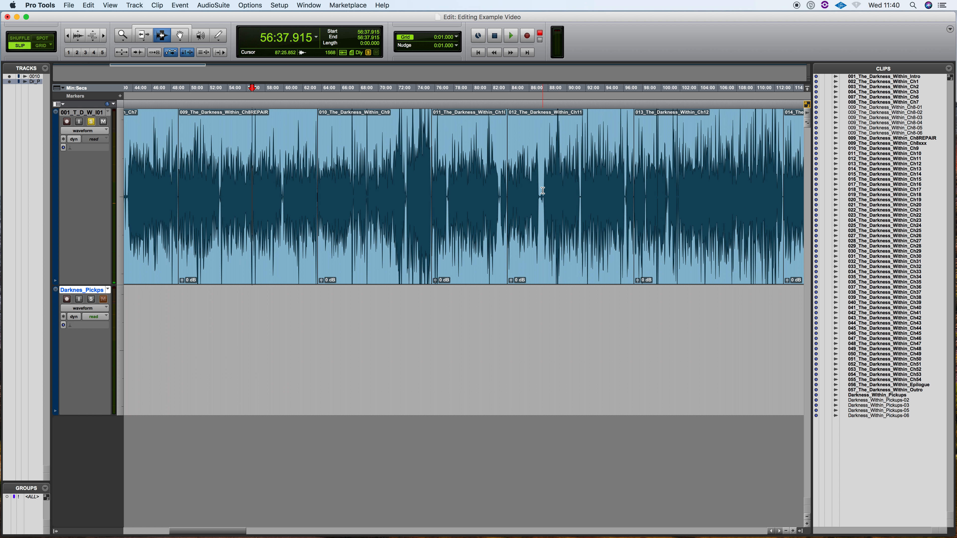
double_click(476, 172)
key("t")
key("t")
key("t")
key("t")
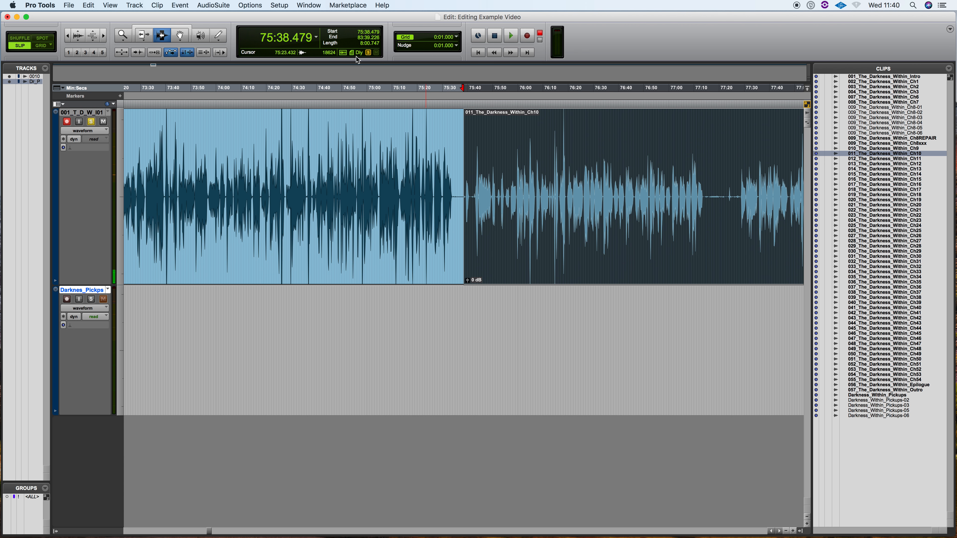
type("600000")
key("Return")
scroll(515, 198, "right", 10)
key("r")
key("r")
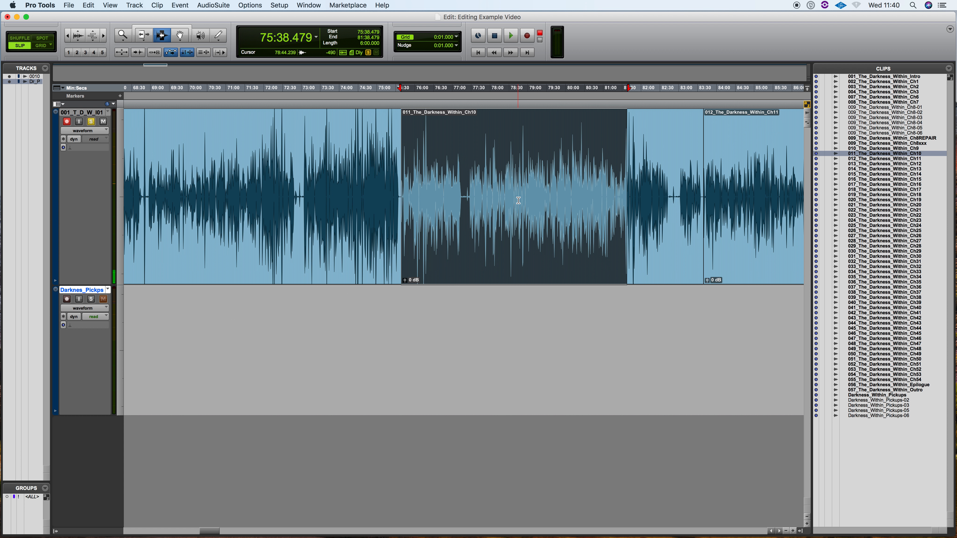
Place the edit cursor at about 81:40.3 in the Chapter 10 clip, where the six-minute selection ends, with the surrounding pauses in close view
scroll(516, 199, "right", 1)
left_click(608, 185)
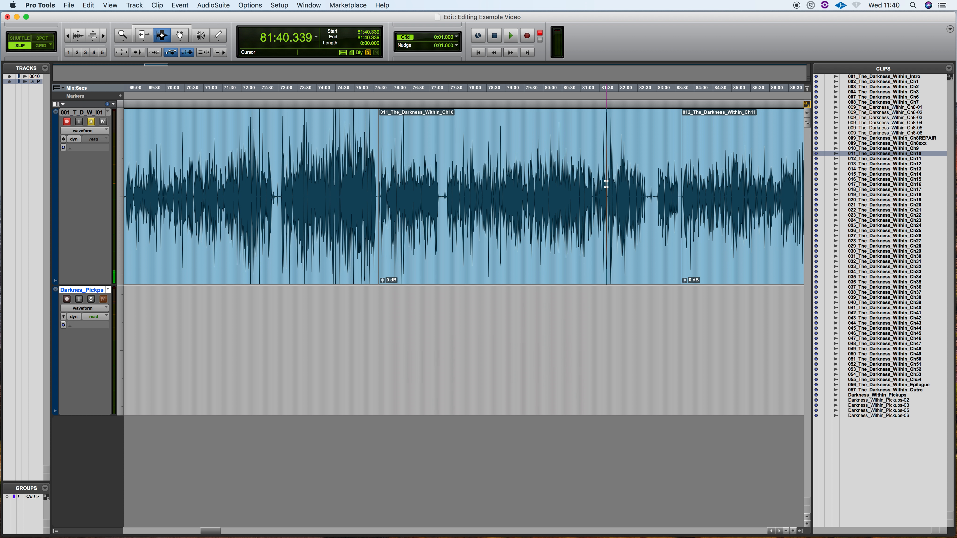
key("t")
key("t")
key("t")
key("t")
key("t")
key("t")
key("t")
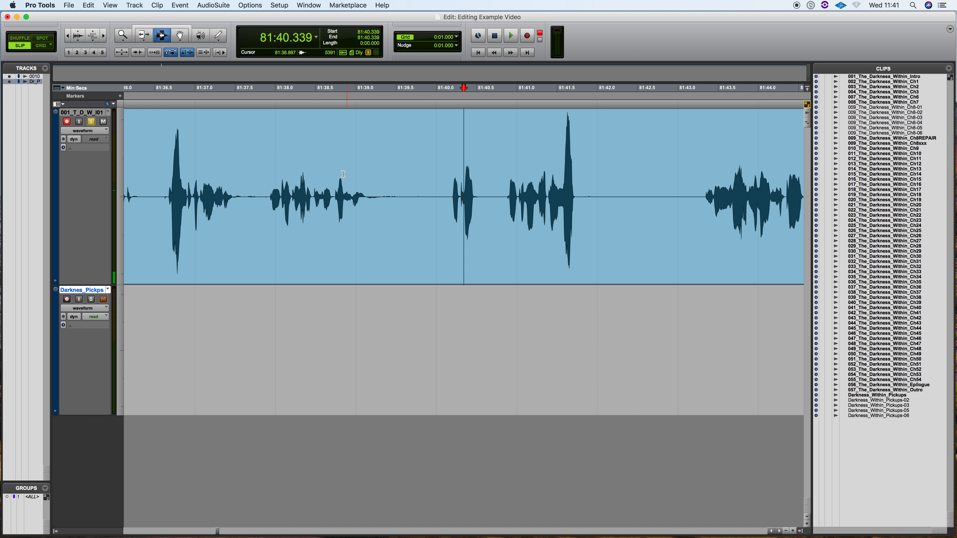
key("r")
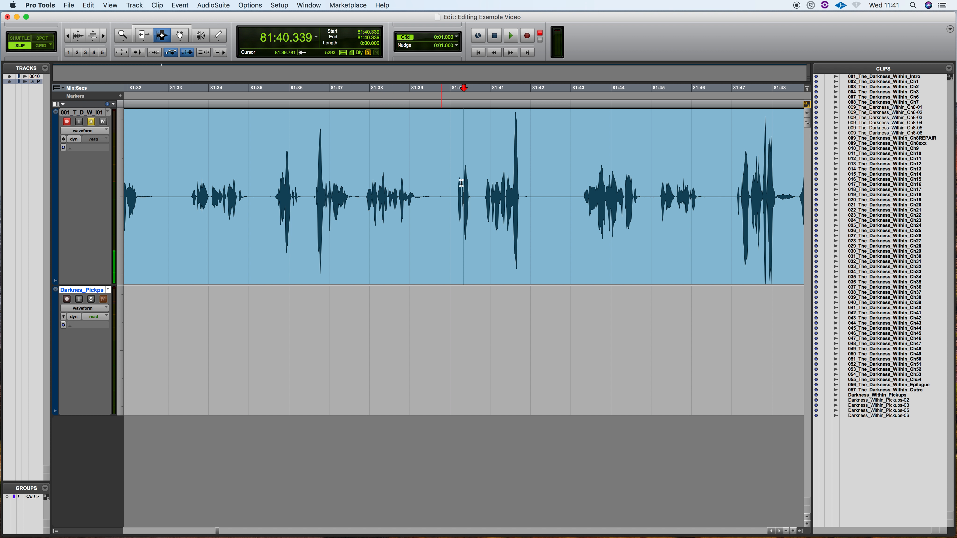
Try deleting the pause of about 0.98 s at 81:39.1 in Chapter 10 in Slip mode, and undo the deletion
left_click_drag(453, 199, 422, 204)
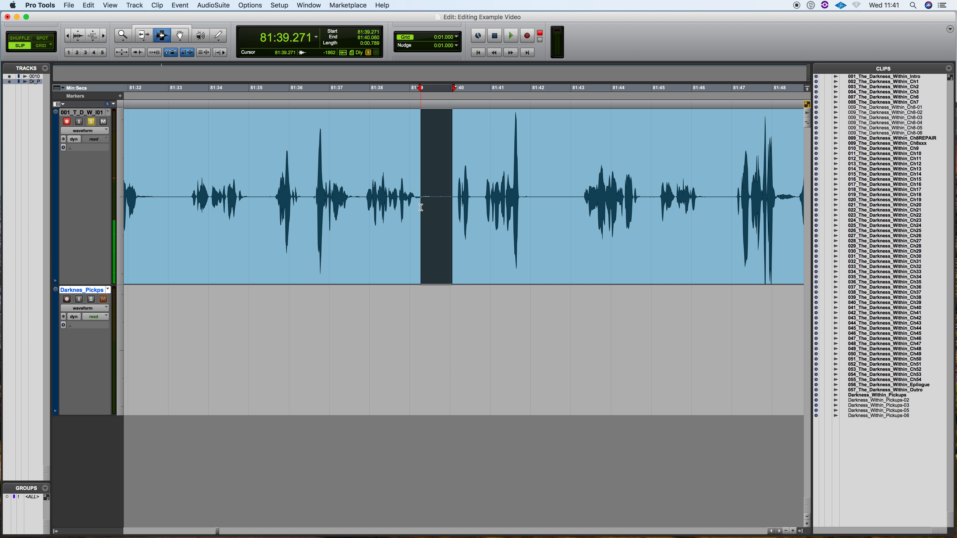
key("super+bracketright")
left_click_drag(530, 196, 452, 202)
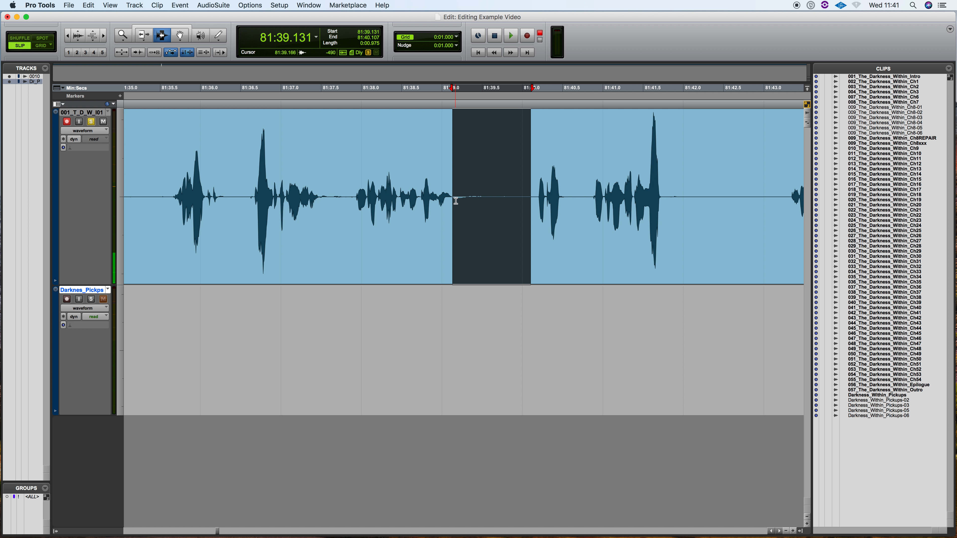
key("Delete")
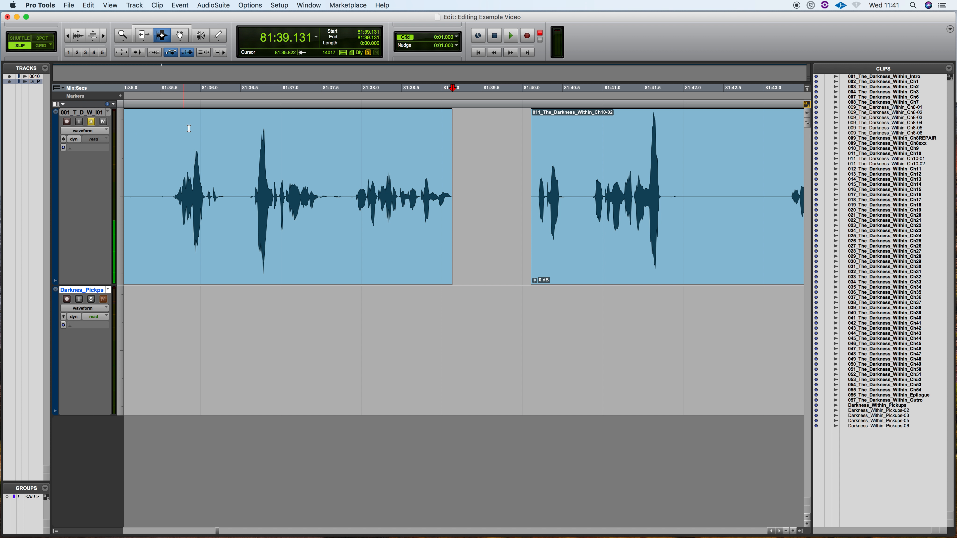
key("super+z")
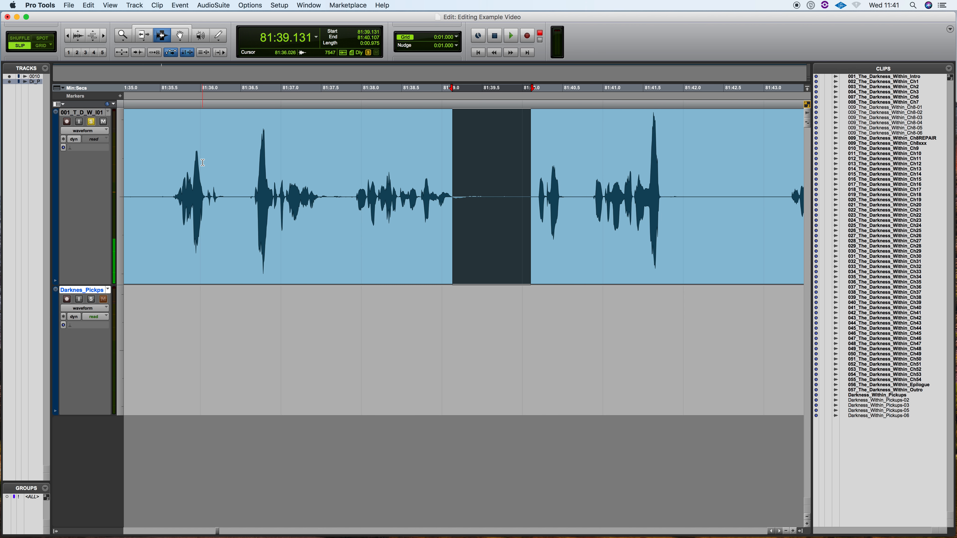
Try deleting the pause of about 1.03 s at 81:39.1 in Shuffle mode, play across the edit from about 81:36.6, and undo the deletion
left_click(20, 38)
scroll(359, 191, "right", 1)
left_click_drag(515, 200, 433, 203)
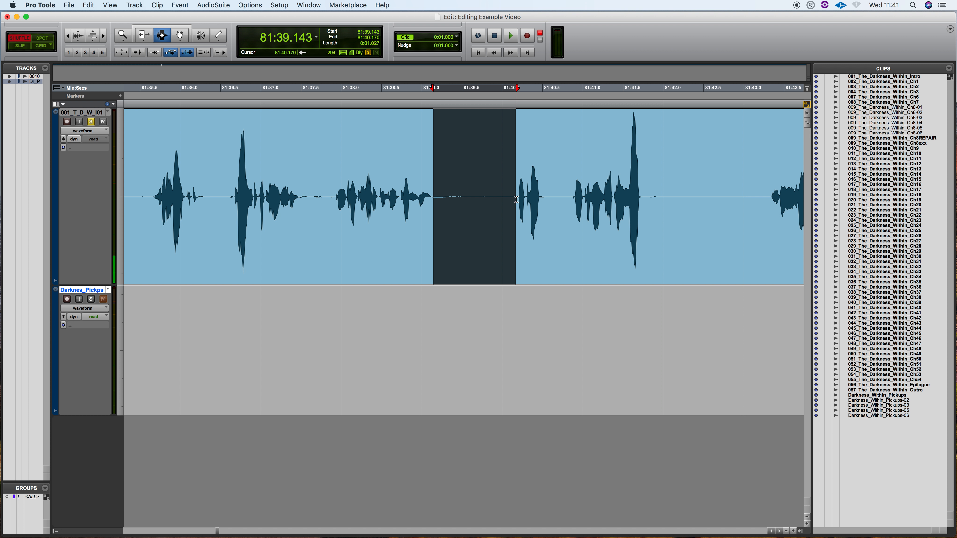
key("Delete")
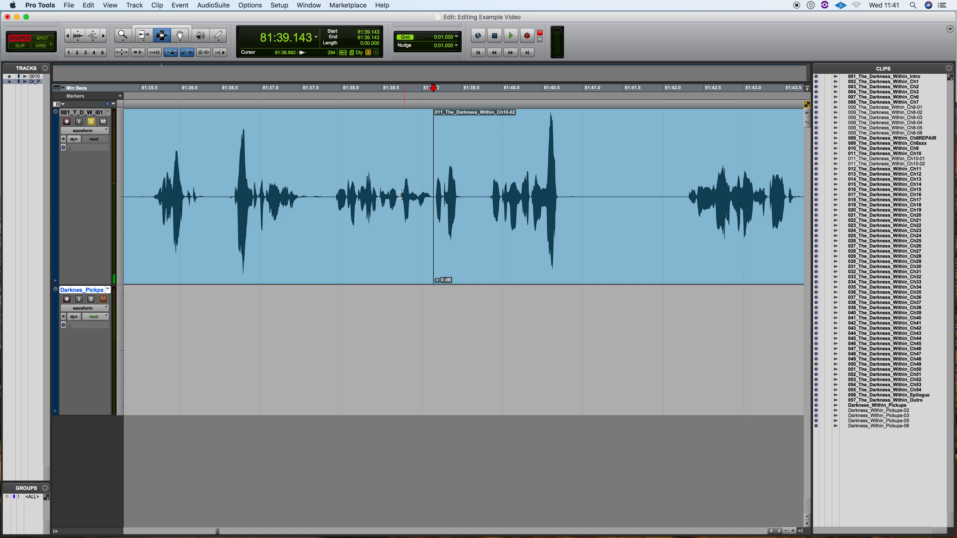
left_click(231, 184)
key("space")
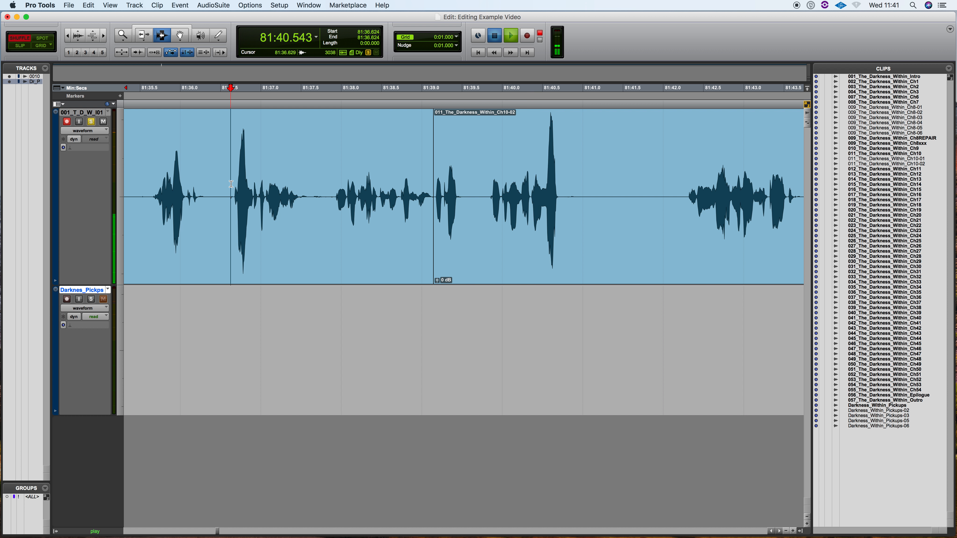
key("space")
key("super+z")
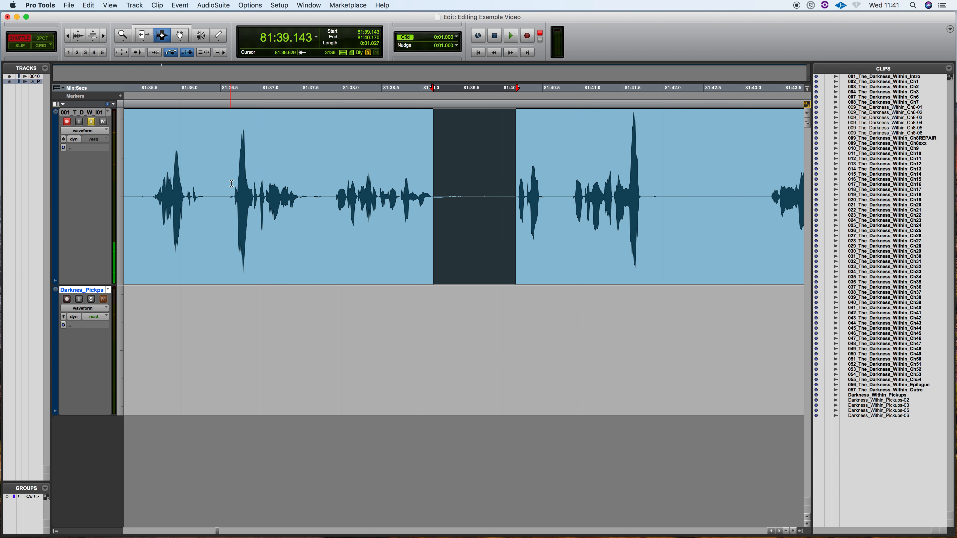
Play the Chapter 10 narration from about 81:37.9 to hear the phrase leading into the pause
left_click(333, 196)
key("space")
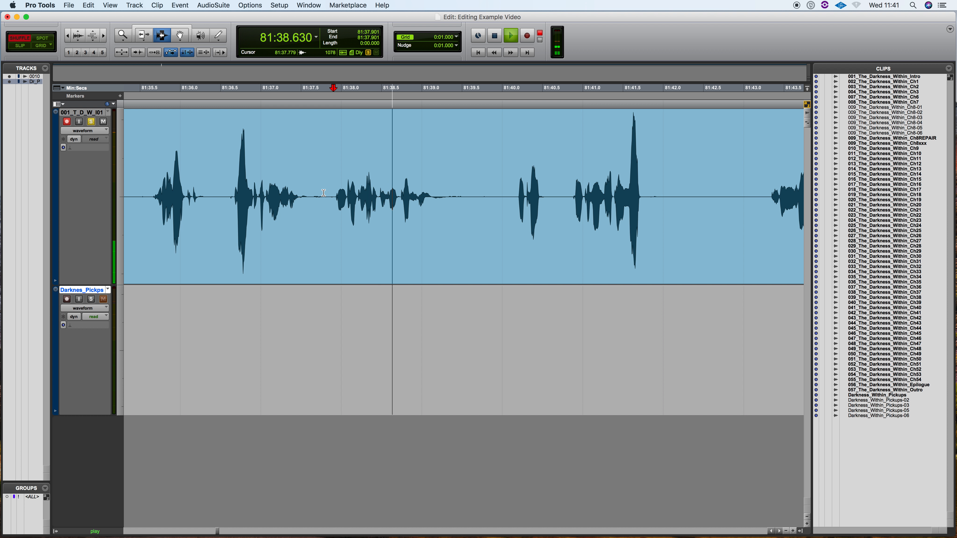
key("space")
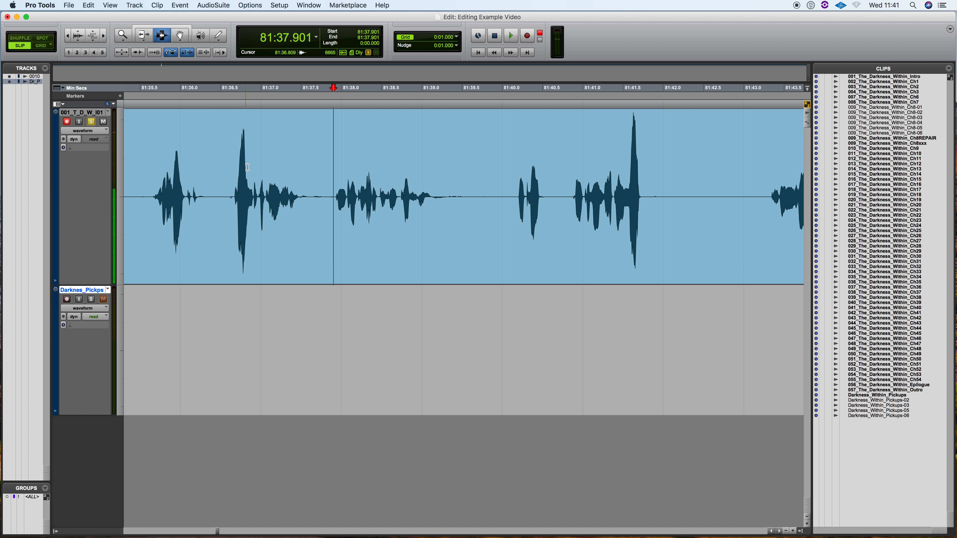
In Slip mode, delete the pause of about 1.00 s at 81:39.1 in Chapter 10, splitting the chapter into two clips with a gap
left_click_drag(514, 197, 433, 202)
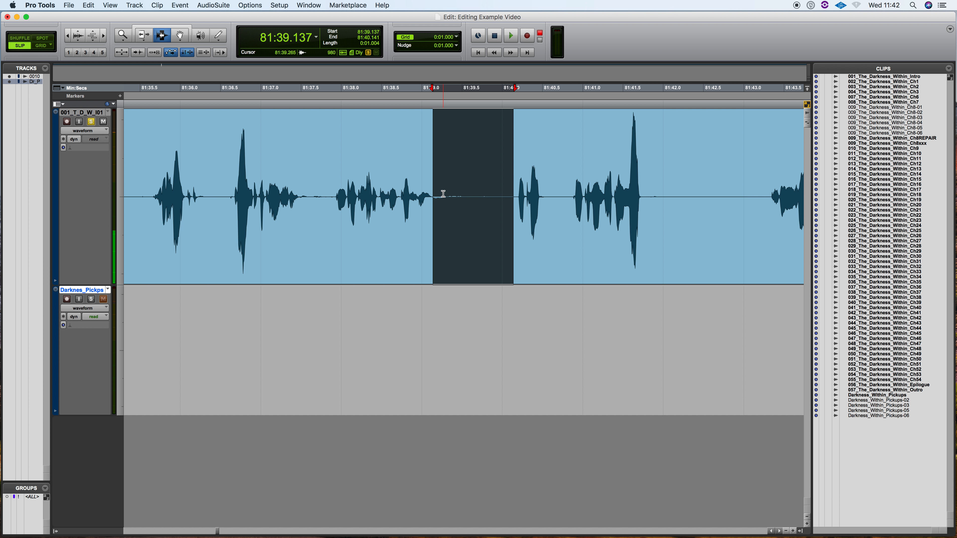
key("Delete")
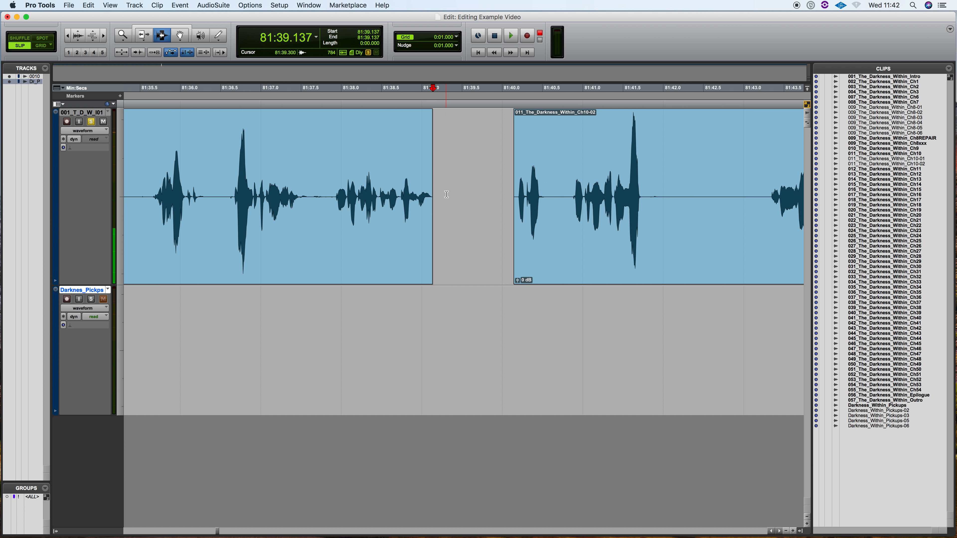
key("super+bracketleft")
key("super+bracketleft")
key("super+bracketleft")
key("super+bracketleft")
key("super+bracketleft")
key("super+bracketleft")
key("super+bracketleft")
key("super+bracketleft")
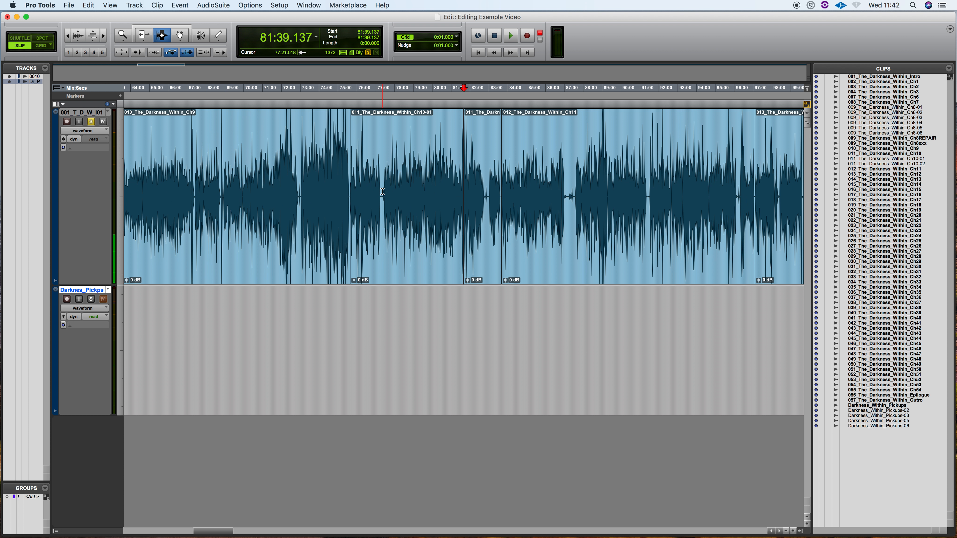
Rename the original 011_The_Darkness_Within_Ch10 clip and its disk file as 011_The_Darkness_Within_Ch10xxx
double_click(384, 191)
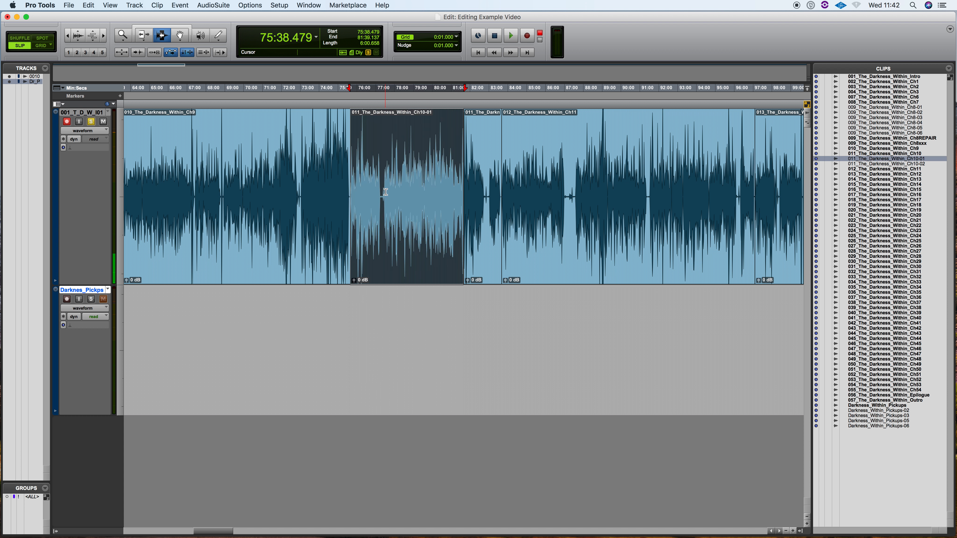
double_click(907, 154)
key("super+c")
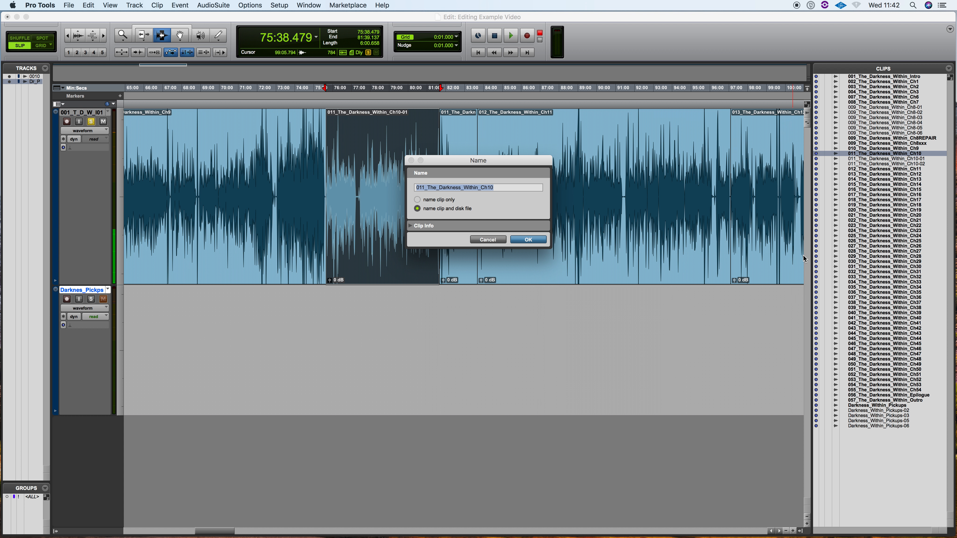
key("Right")
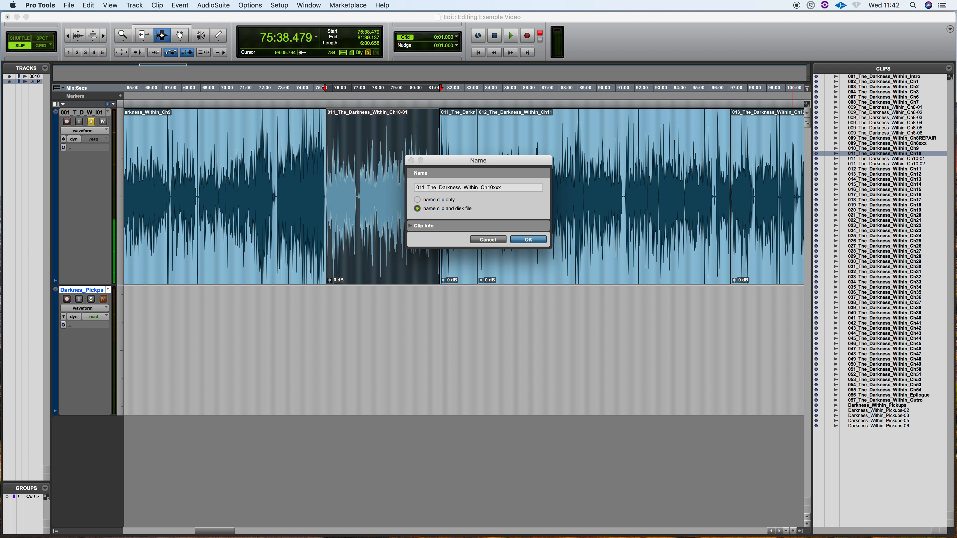
key("Return")
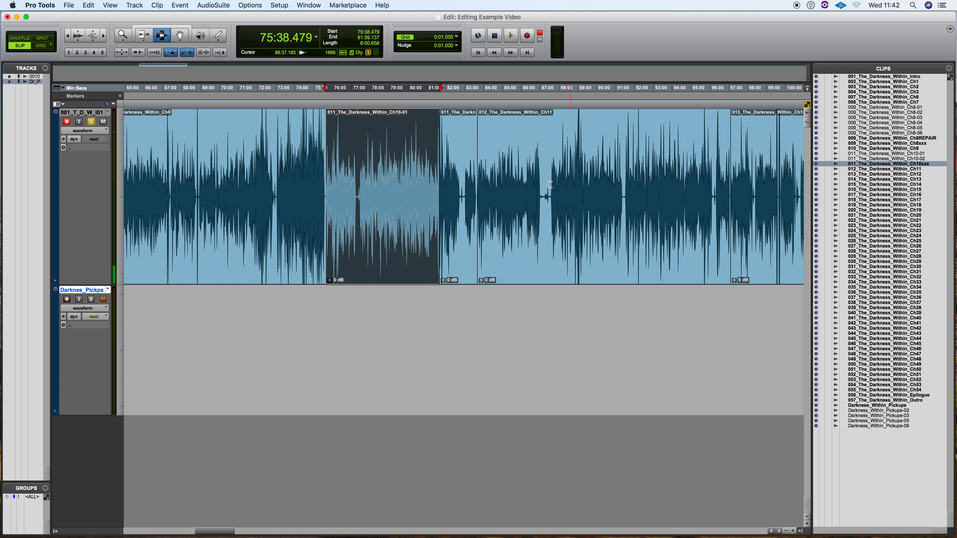
Select both Chapter 10 clips on the narration track, 011_The_Darkness_Within_Ch10-01 and 011_The_Darkness_Within_Ch10-02, together with the gap between them
double_click(394, 160)
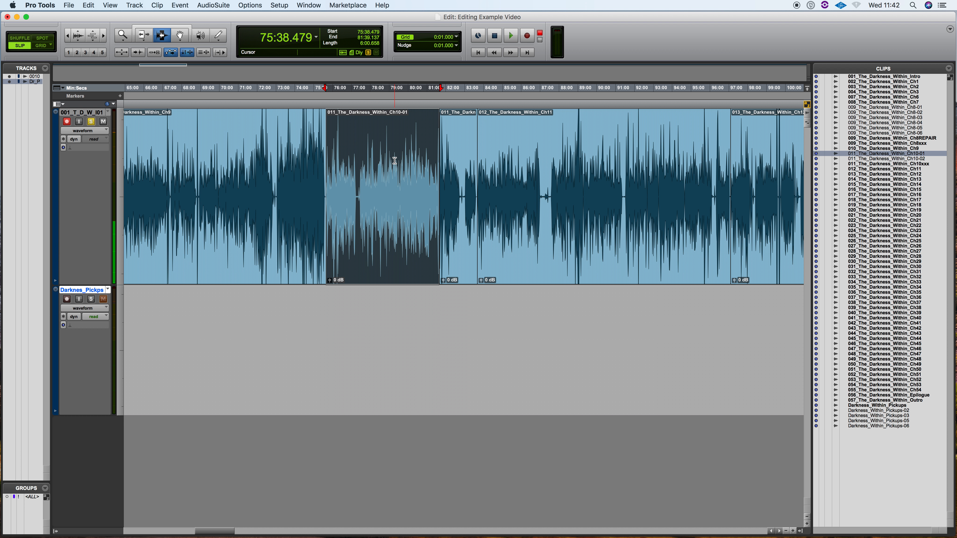
key("shift+Tab")
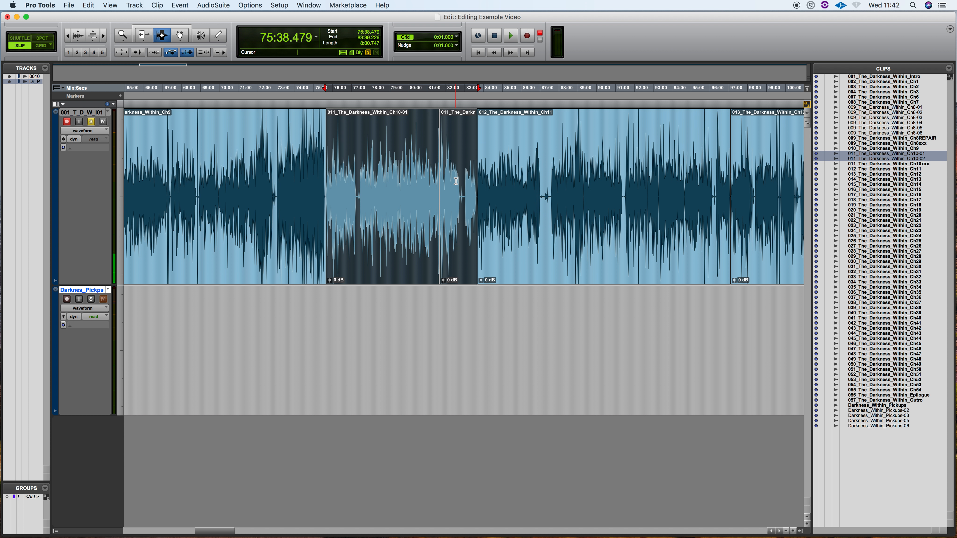
Consolidate the selected Chapter 10 clips and the gap between them into a single clip on the narration track
key("super+bracketright")
key("super+bracketright")
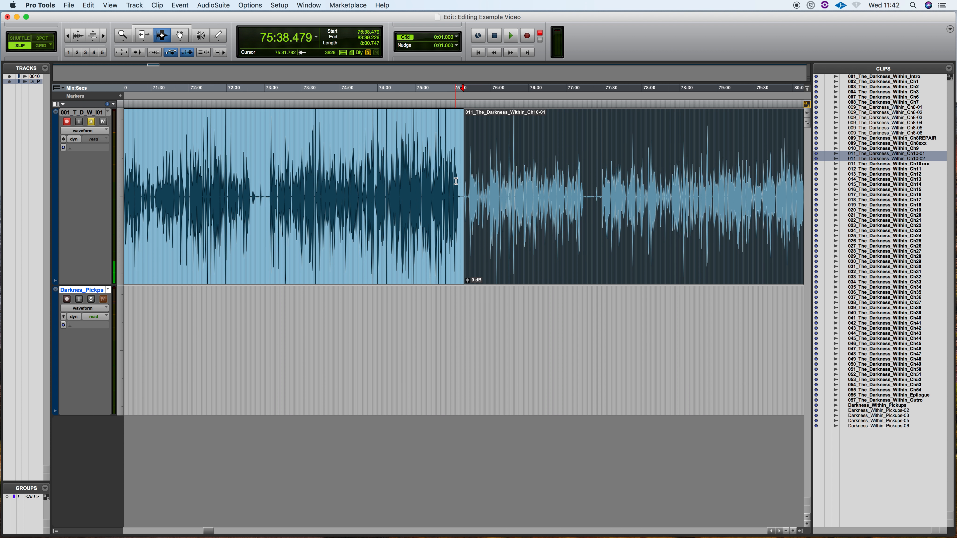
key("super+bracketleft")
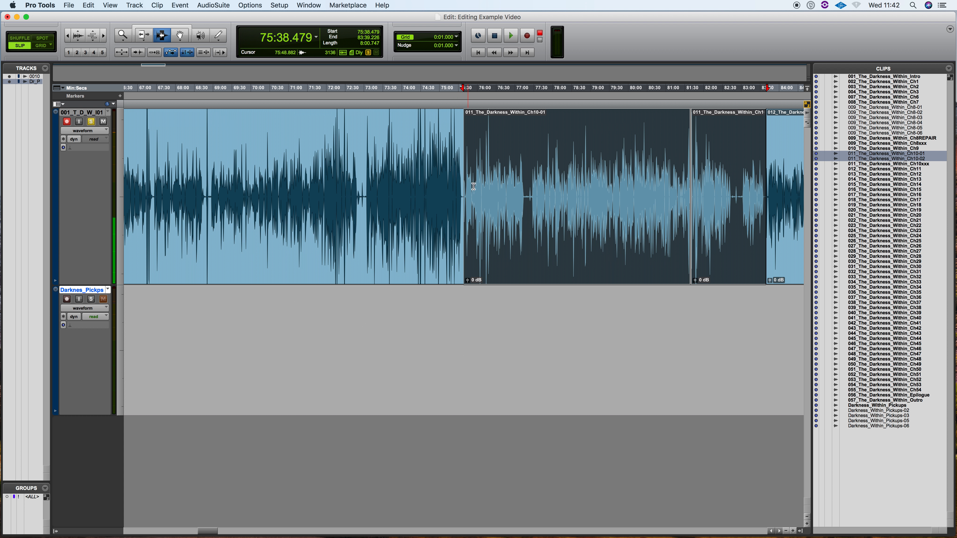
key("super+bracketleft")
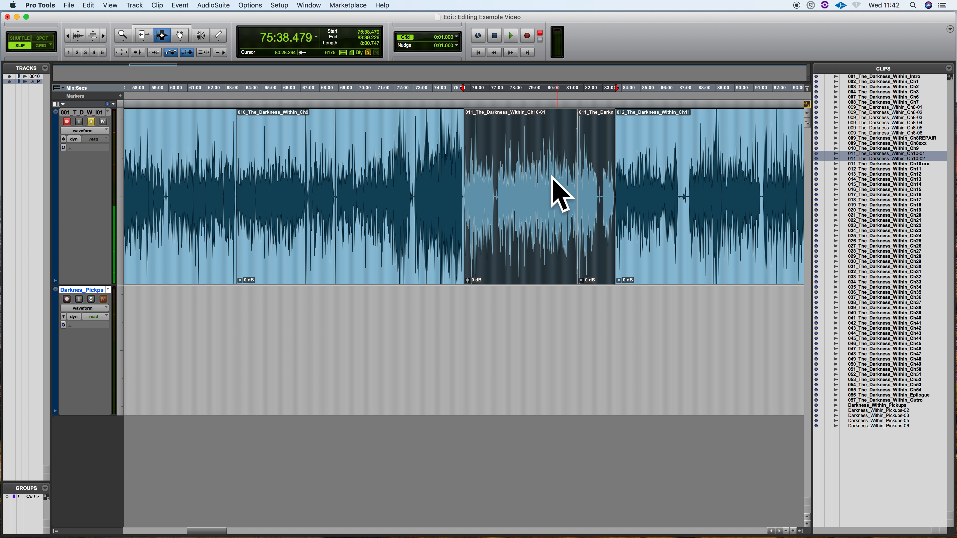
left_click(89, 5)
left_click(118, 236)
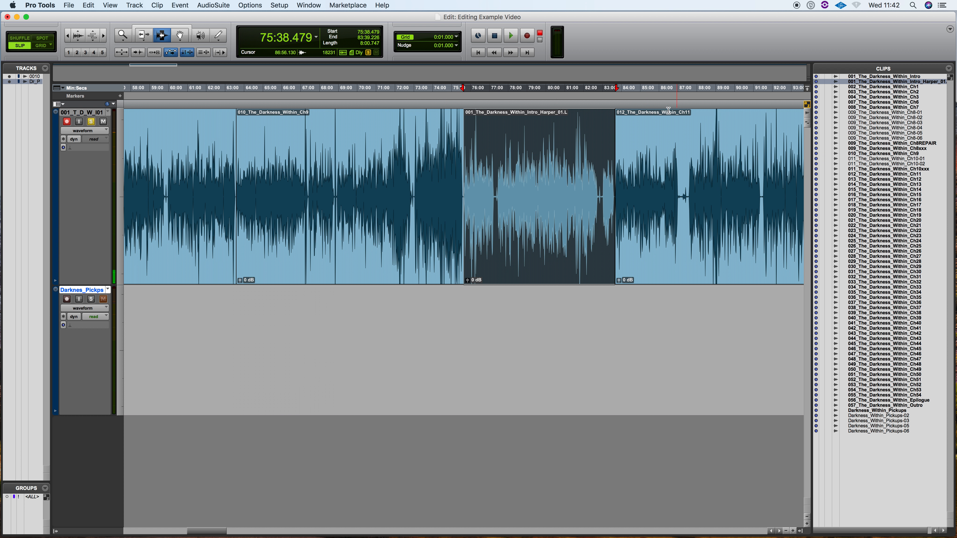
Rename the consolidated Chapter 10 clip and its disk file as 011_The_Darkness_Within_Ch10REPAIR
double_click(868, 83)
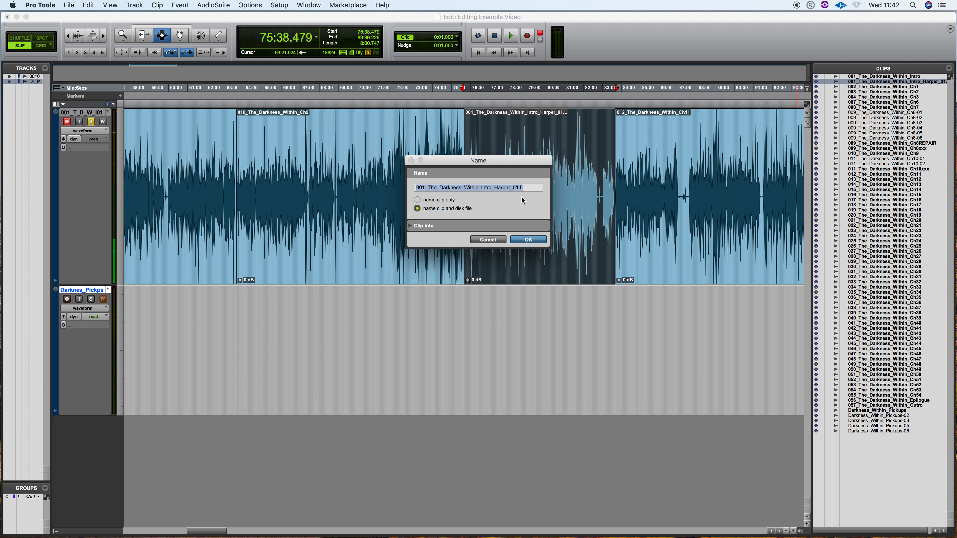
key("super+v")
type("R")
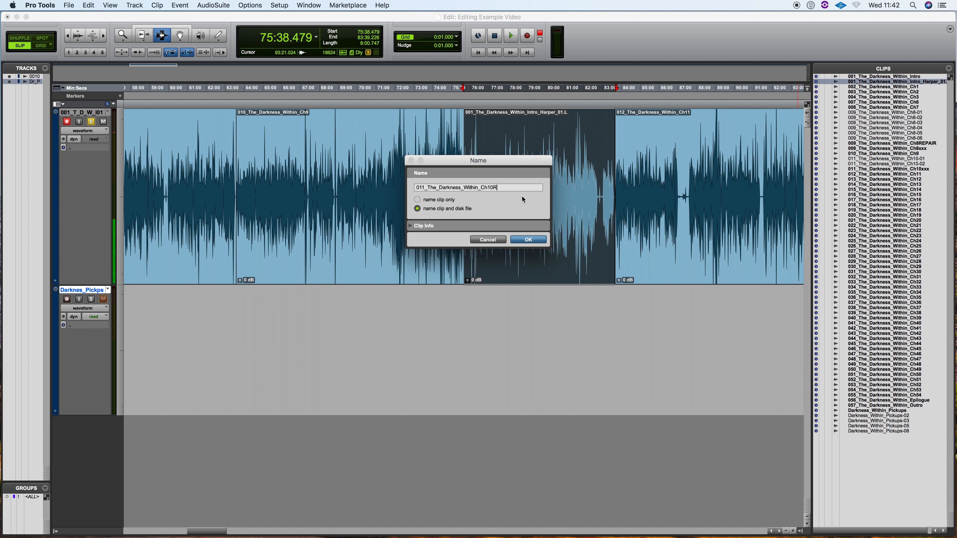
type("EPAIR")
key("Return")
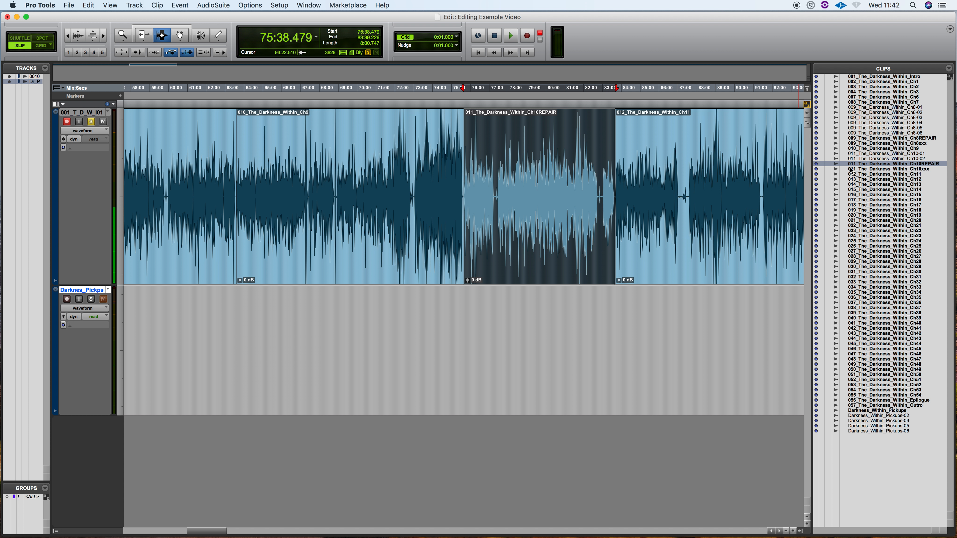
Reveal the 011_The_Darkness_Within_Ch10REPAIR clip's file in Finder and list the Audio Files folder by name with modification dates in view
right_click(858, 166)
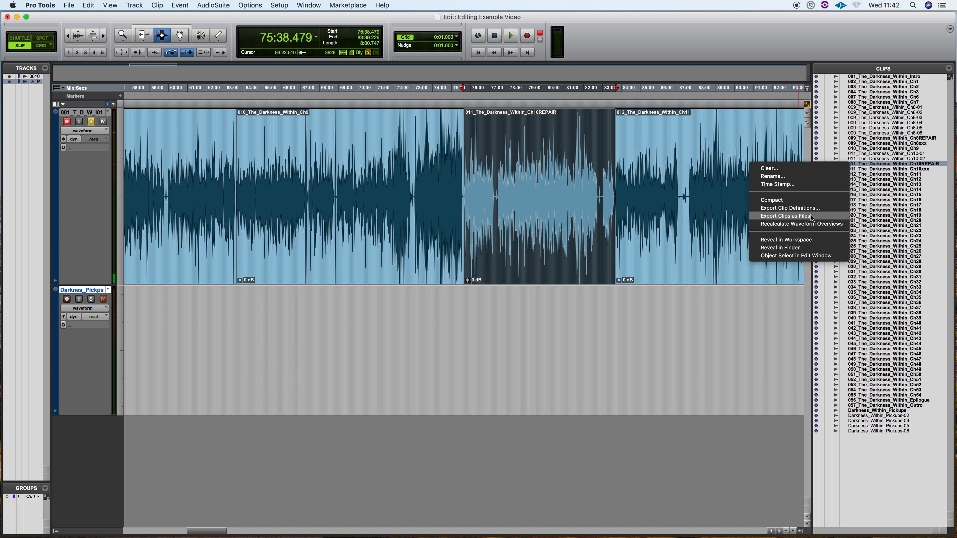
left_click(806, 248)
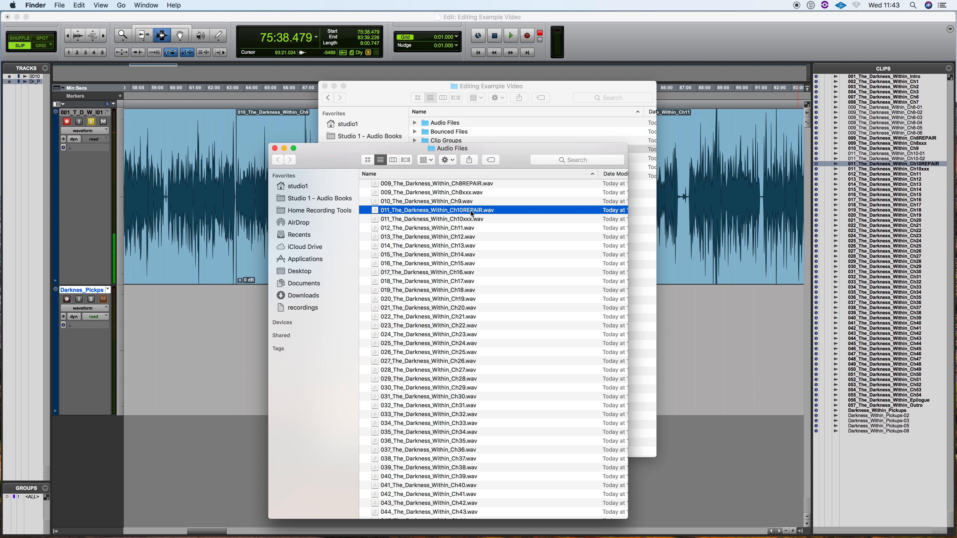
left_click_drag(598, 174, 552, 173)
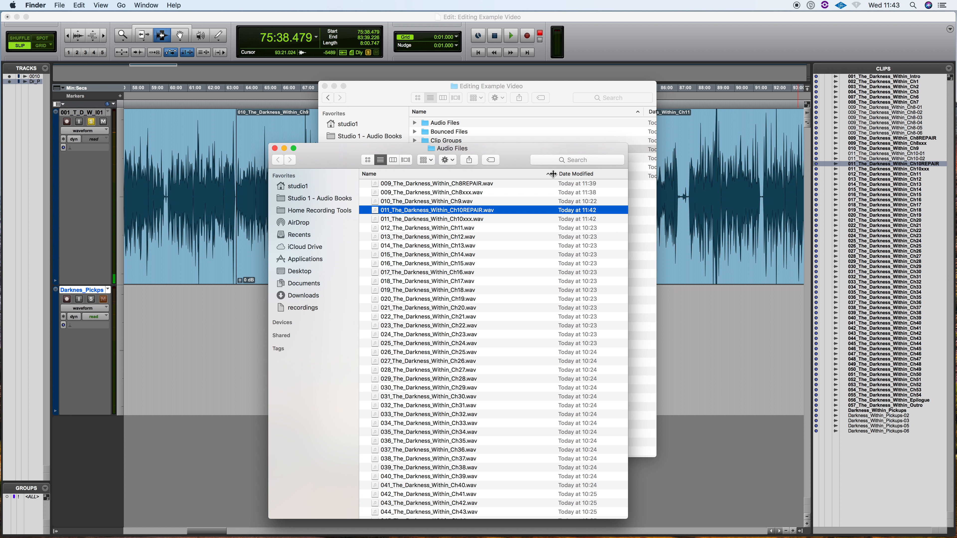
left_click(578, 174)
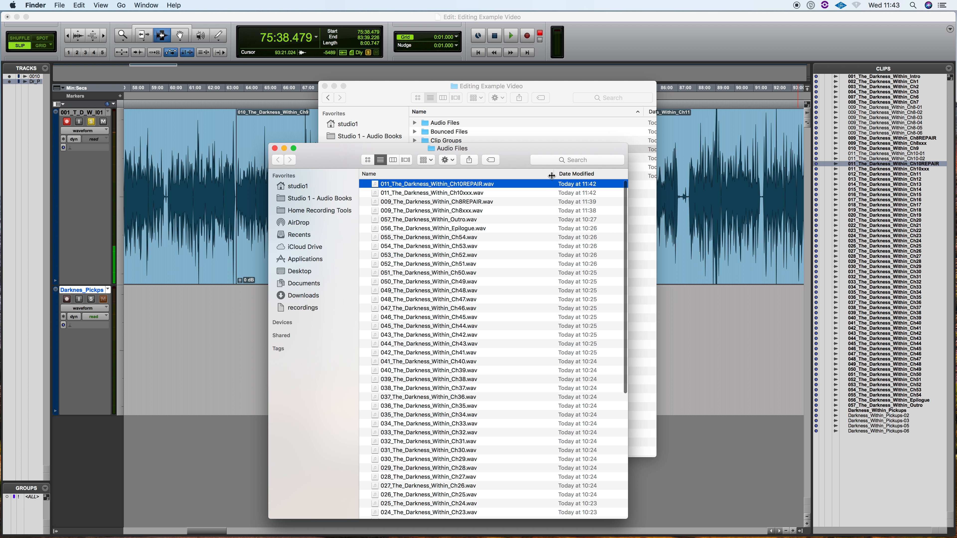
left_click(379, 173)
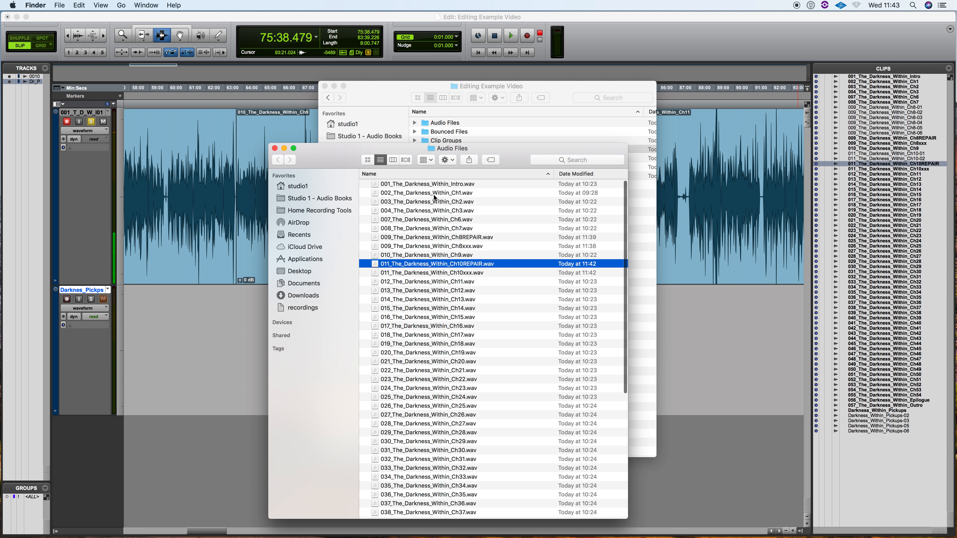
scroll(492, 245, "up", 1)
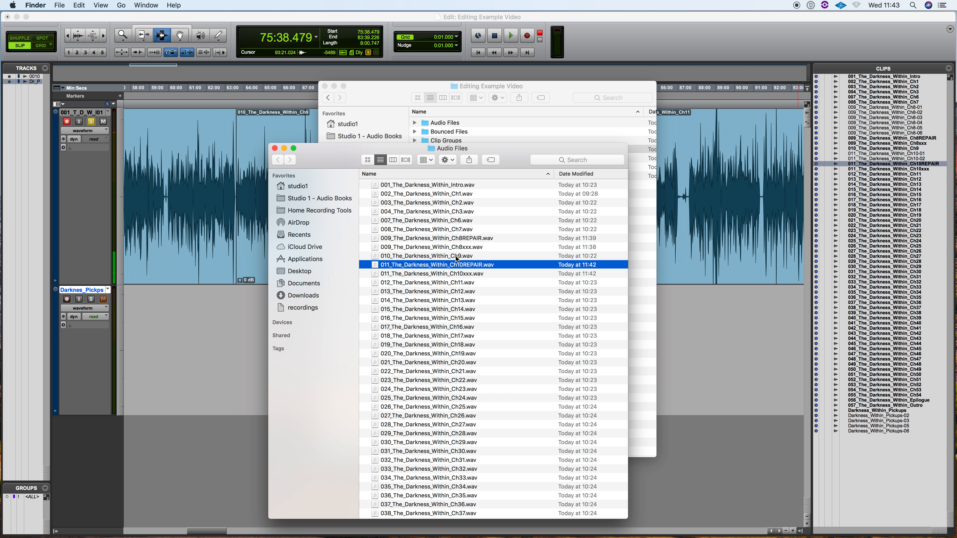
Compress 009_The_Darkness_Within_Ch8REPAIR.wav and 011_The_Darkness_Within_Ch10REPAIR.wav together into one zip archive
left_click(462, 240)
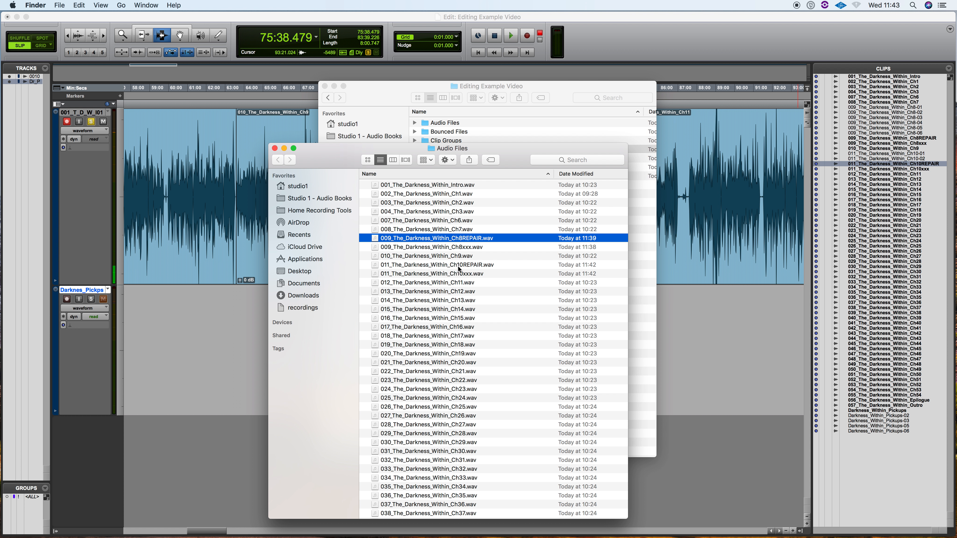
left_click(450, 213)
left_click(457, 239)
left_click(478, 268, "super")
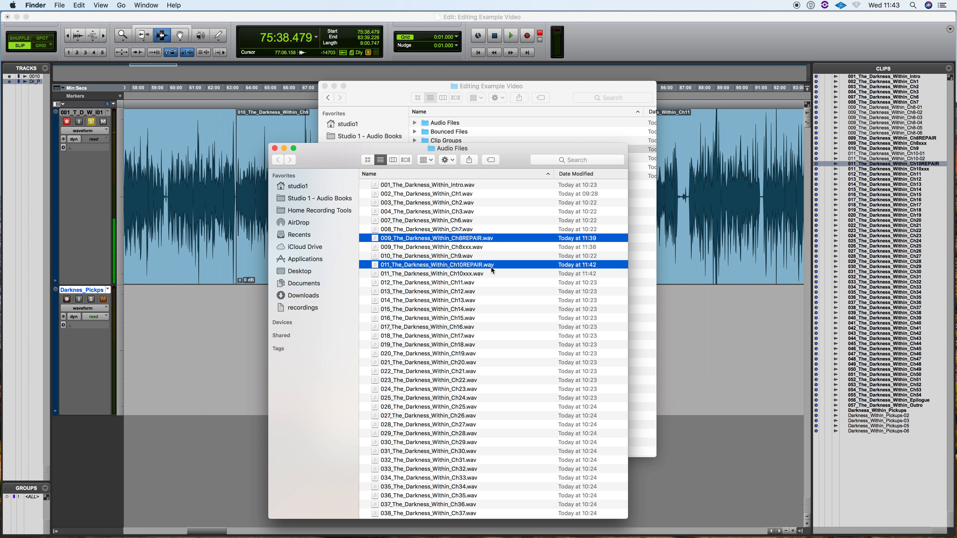
right_click(465, 238)
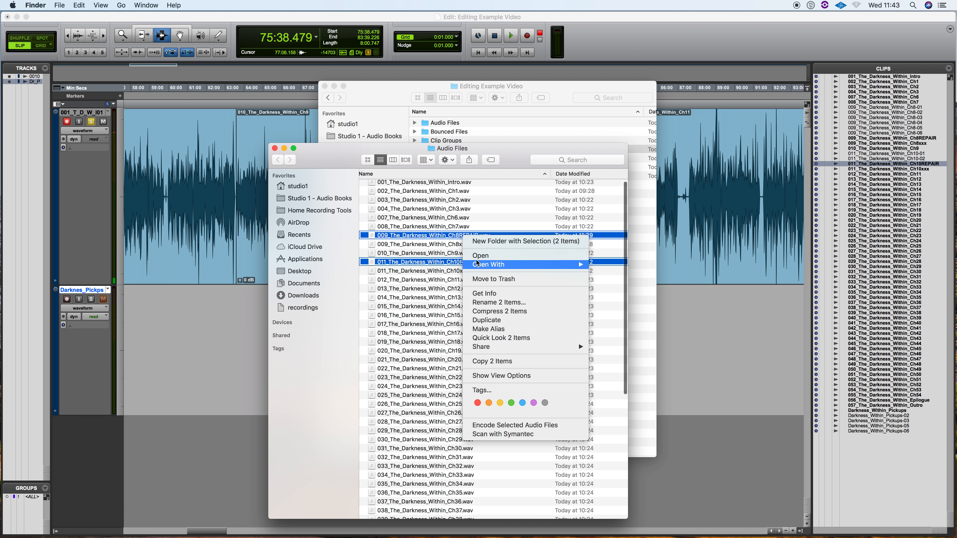
left_click(504, 311)
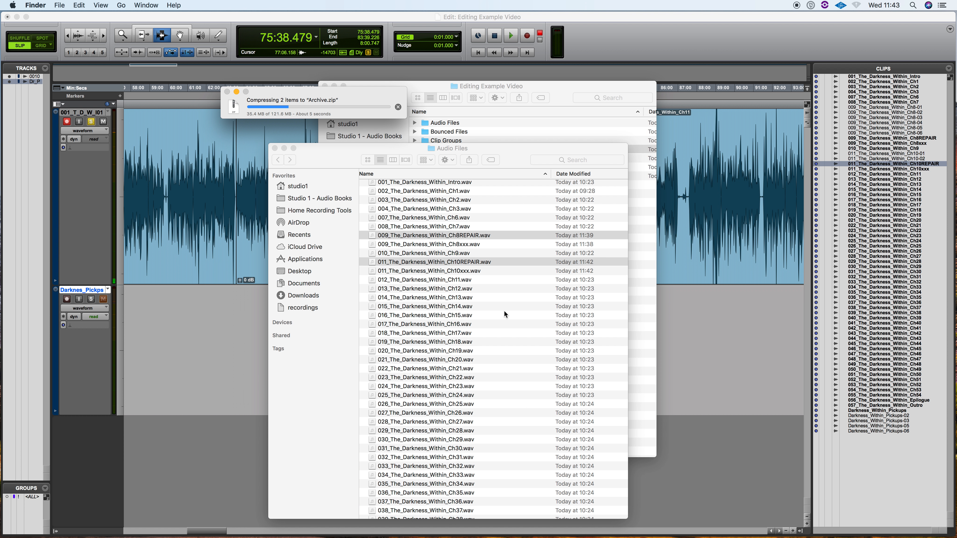
Rename Archive.zip in the Audio Files folder as The Darkness Within Repairs.zip
scroll(361, 186, "left", 1)
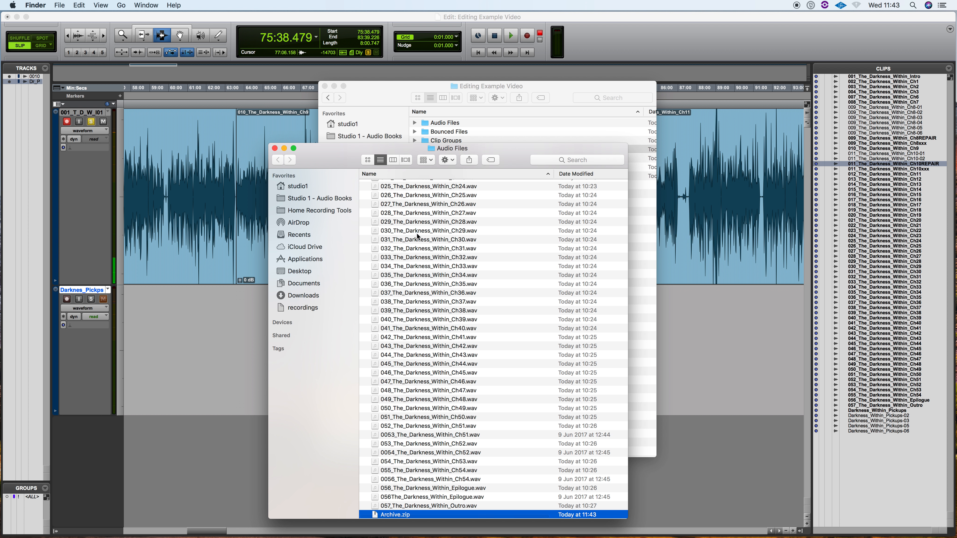
scroll(448, 248, "up", 1)
left_click_drag(333, 148, 312, 93)
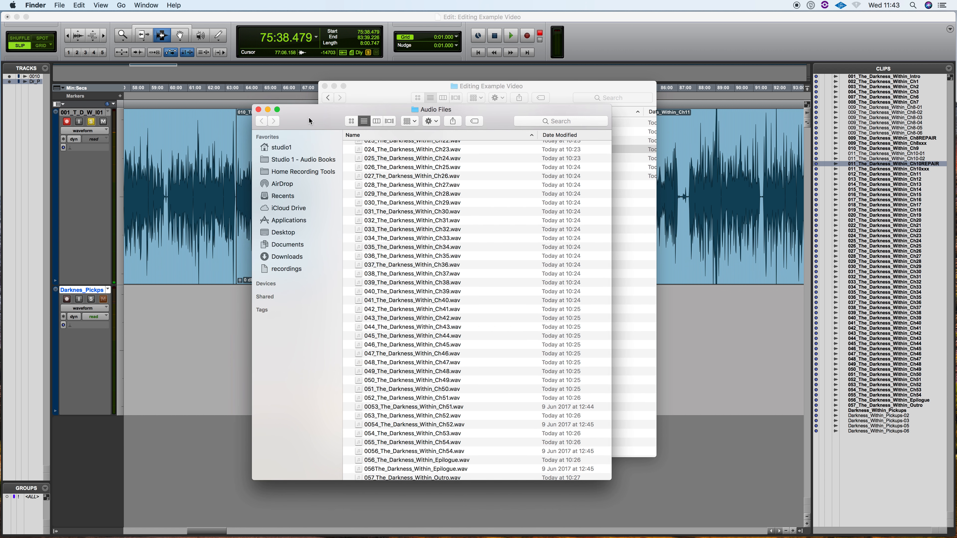
scroll(388, 249, "down", 2)
scroll(385, 438, "right", 2)
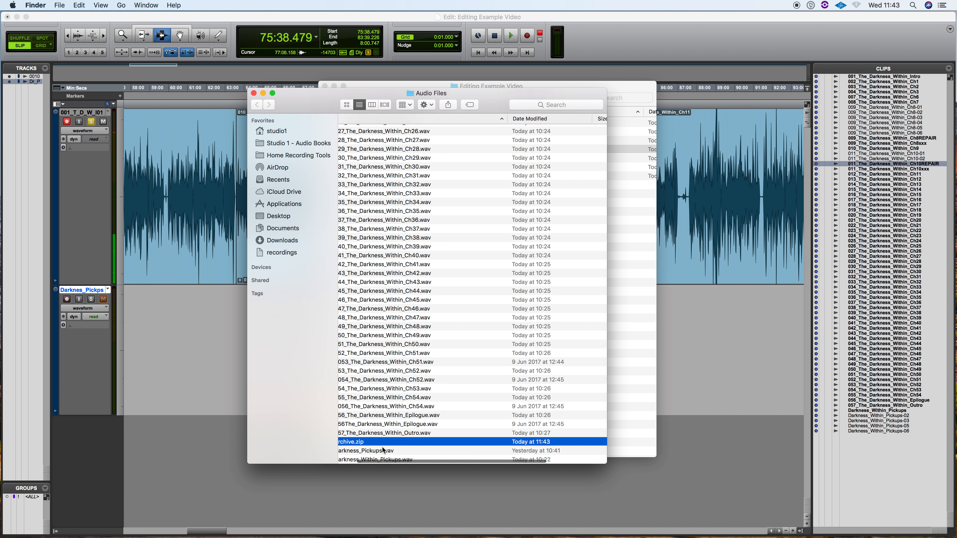
scroll(385, 438, "left", 2)
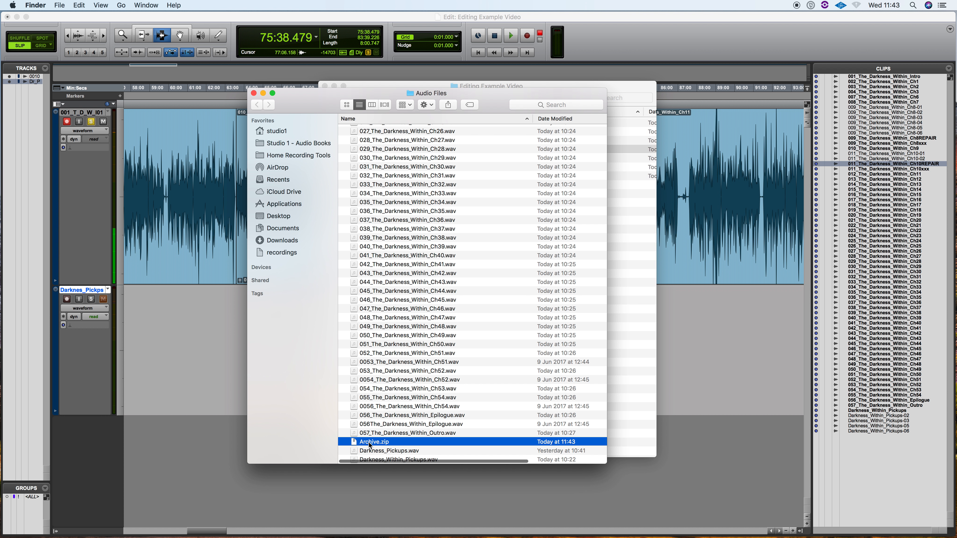
left_click(370, 443)
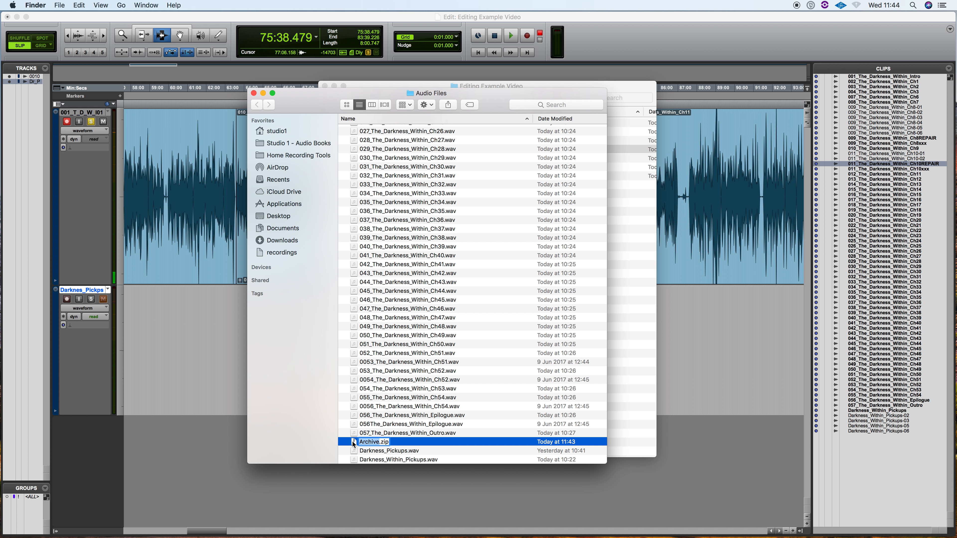
type("The Darkness Within Repai")
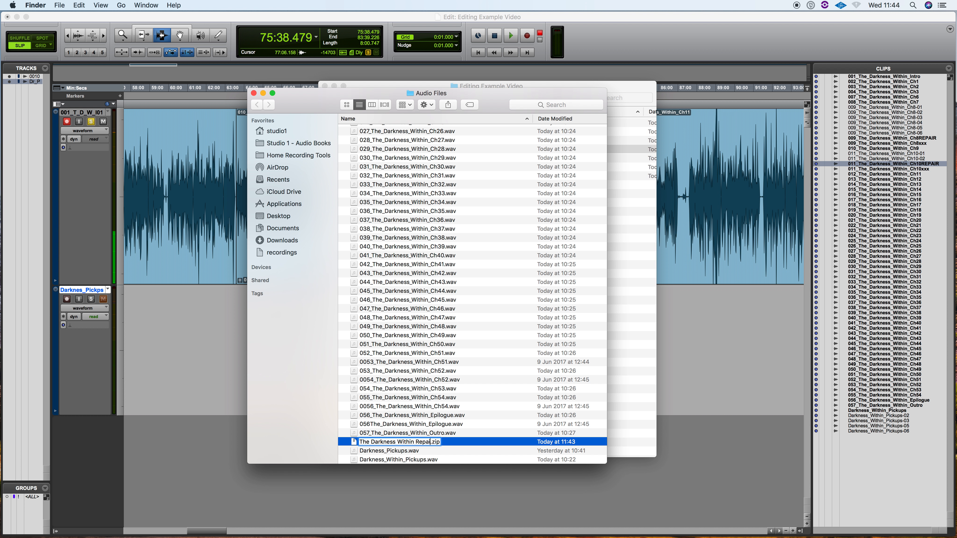
type("rs")
key("Return")
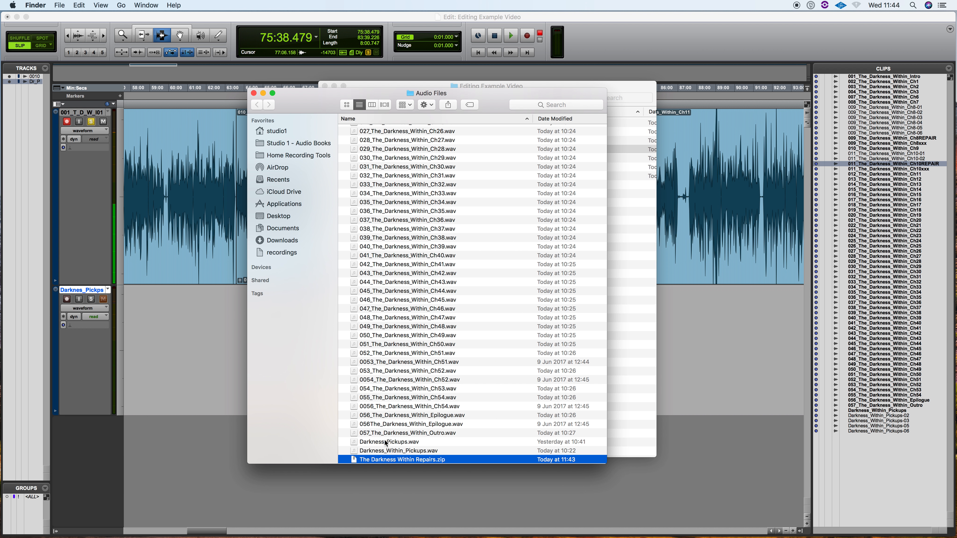
Minimise the Audio Files and Editing Example Video Finder windows to get back to the Pro Tools session
left_click(263, 93)
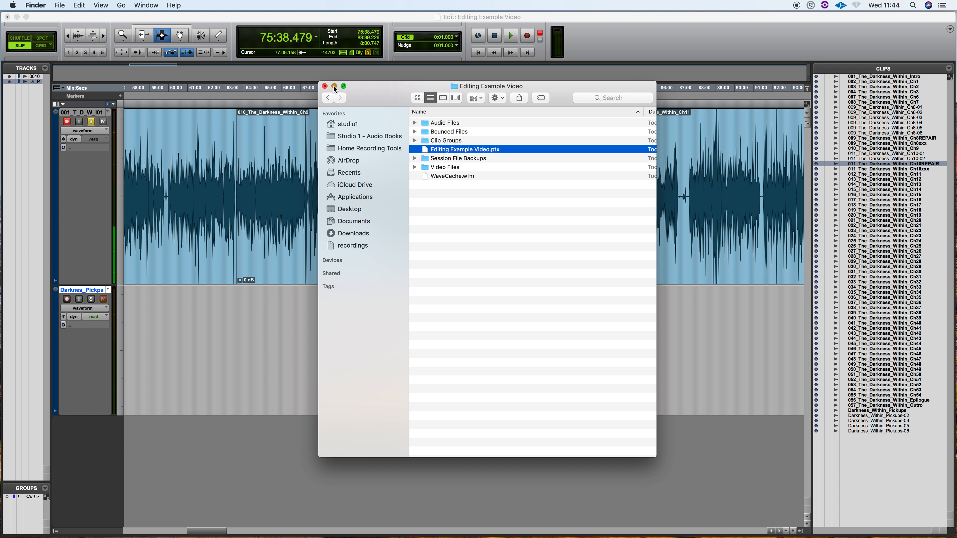
left_click(334, 86)
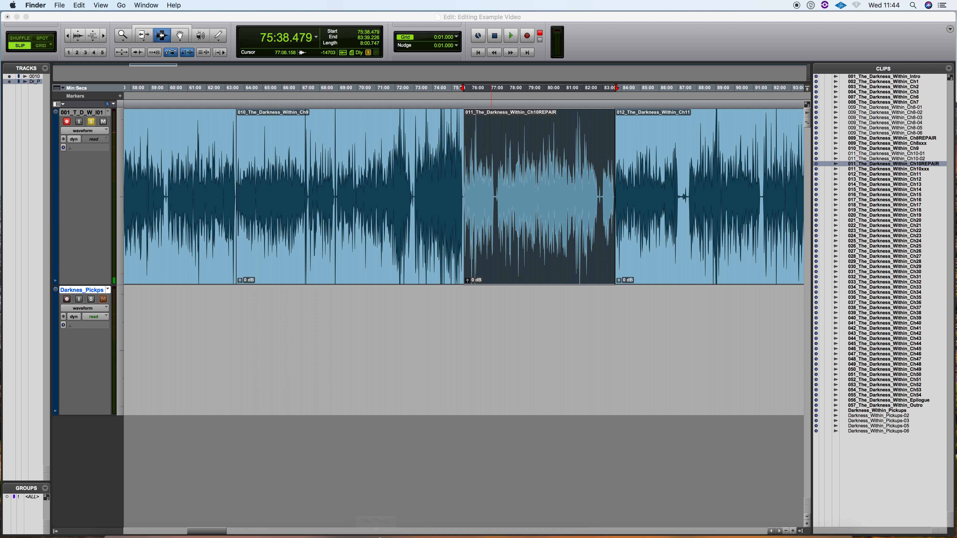
mouse_move(354, 520)
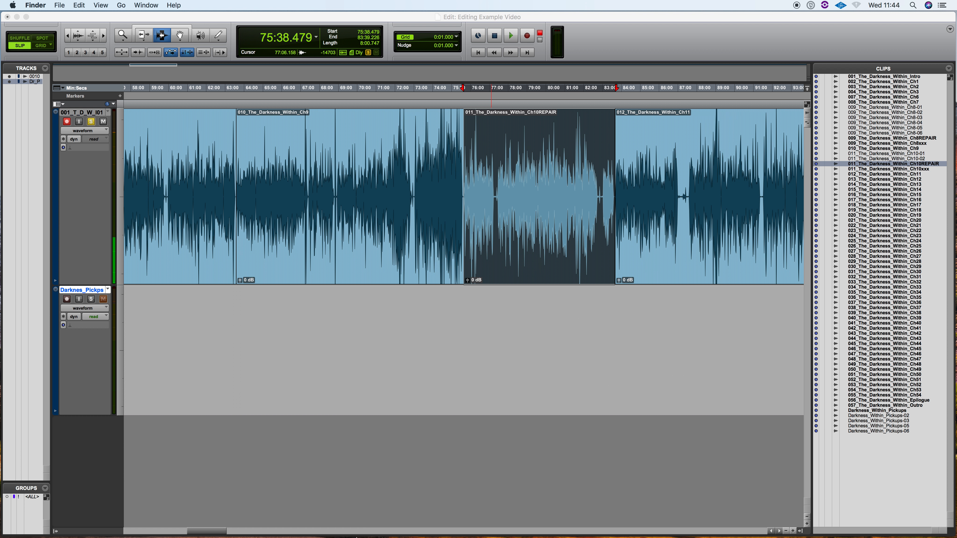
left_click(405, 524)
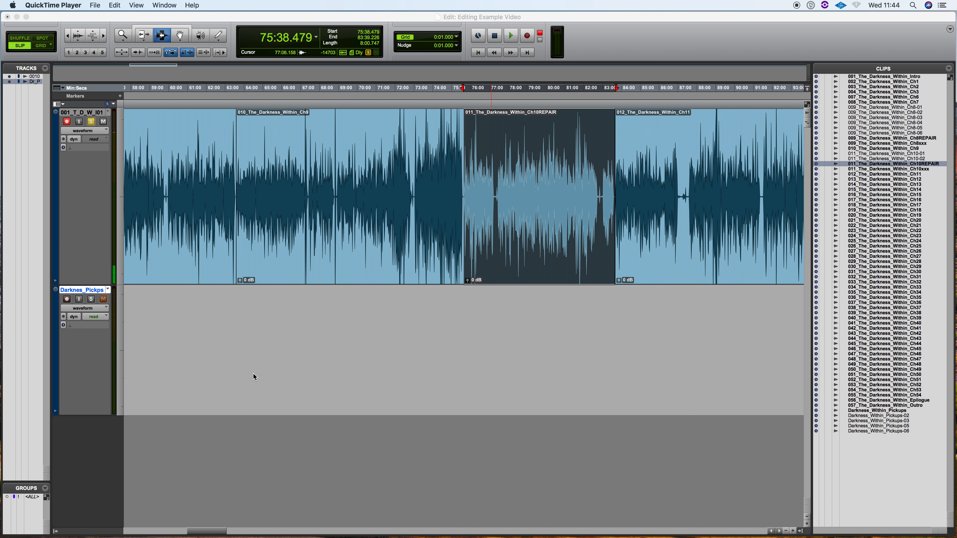
key("ctrl+super+Escape")
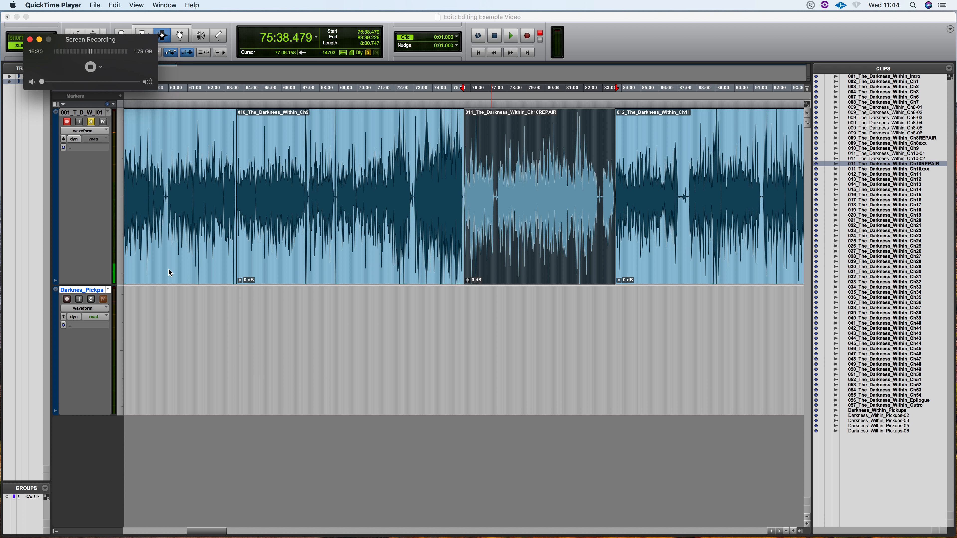